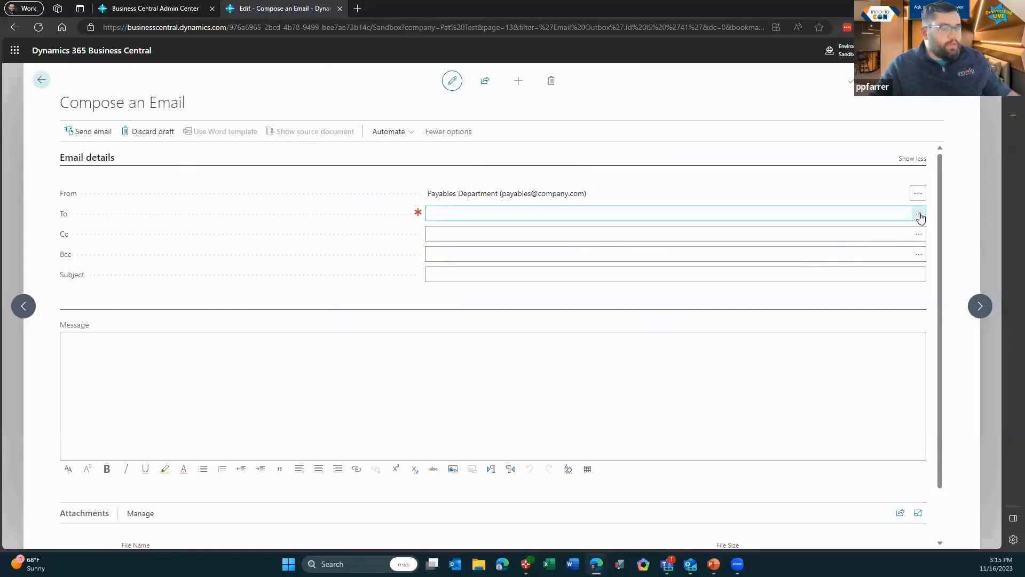
# From the To field's suggested addresses, open the full Customers address list
pyautogui.click(901, 218)
pyautogui.click(918, 214)
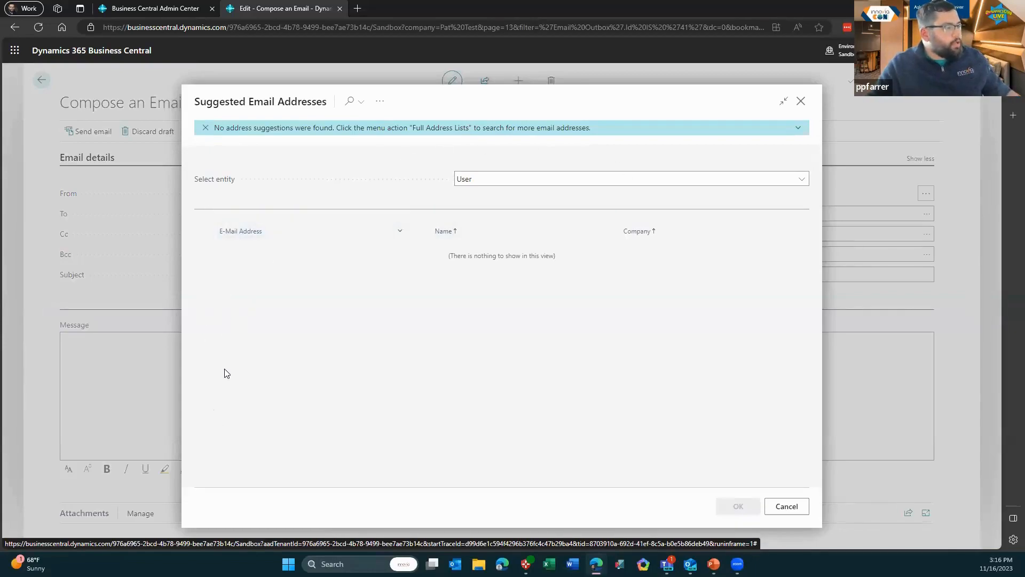
pyautogui.click(381, 103)
pyautogui.moveTo(387, 126)
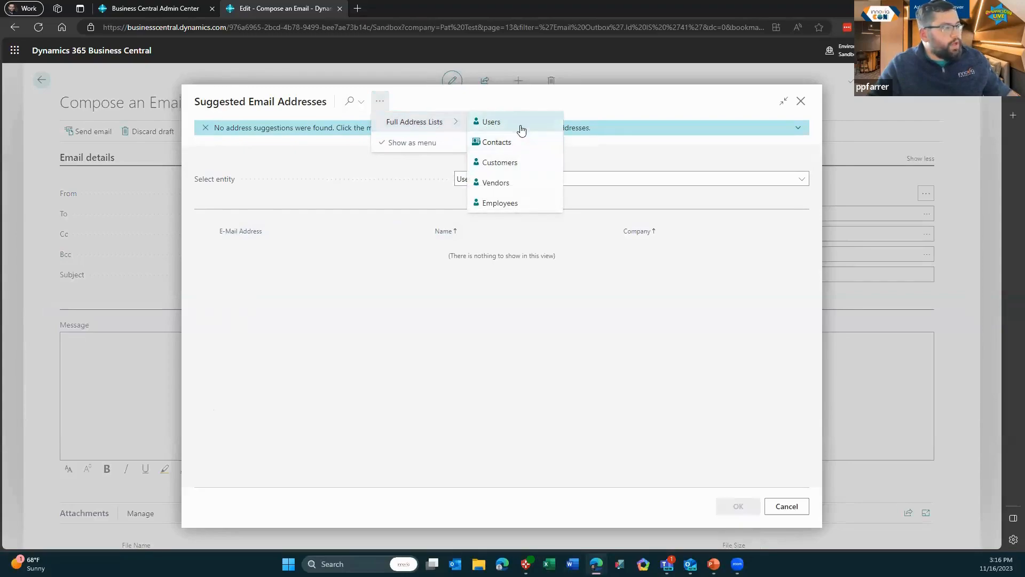
pyautogui.click(529, 167)
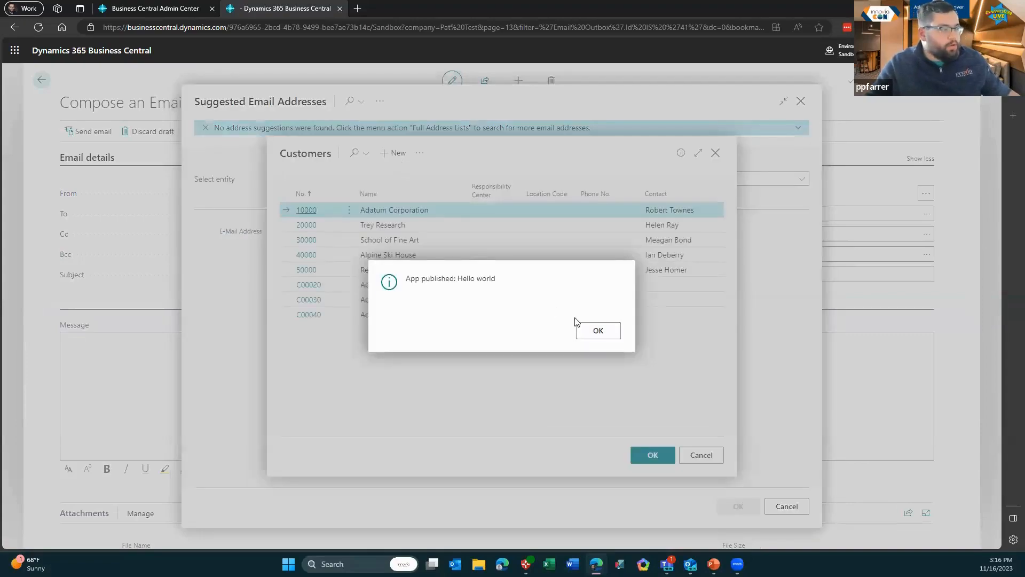
# Dismiss the App published message and set customer 10000 (Adatum Corporation) as the To recipient
pyautogui.click(598, 330)
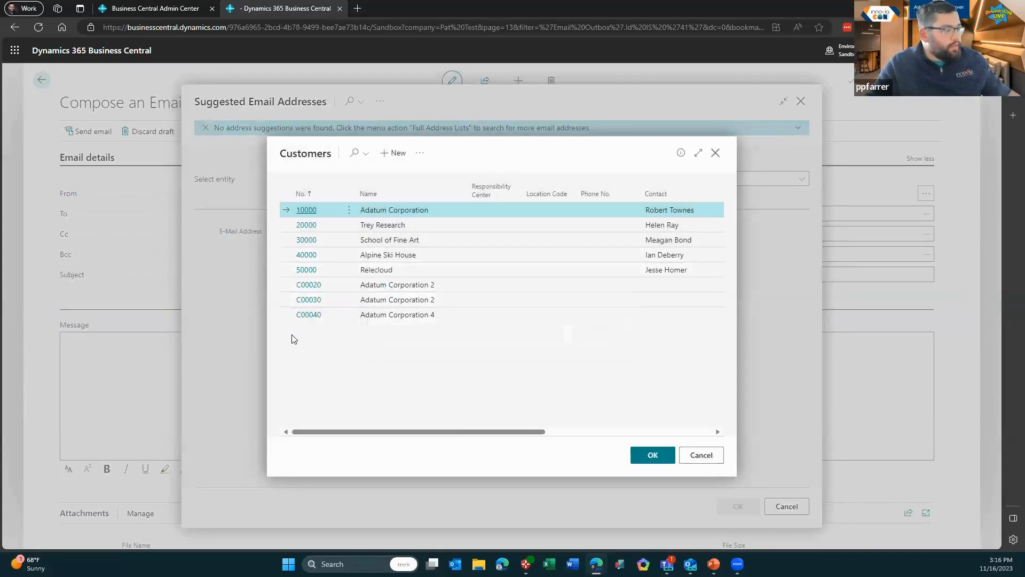
pyautogui.keyDown('ctrl'); pyautogui.click(293, 225); pyautogui.keyUp('ctrl')
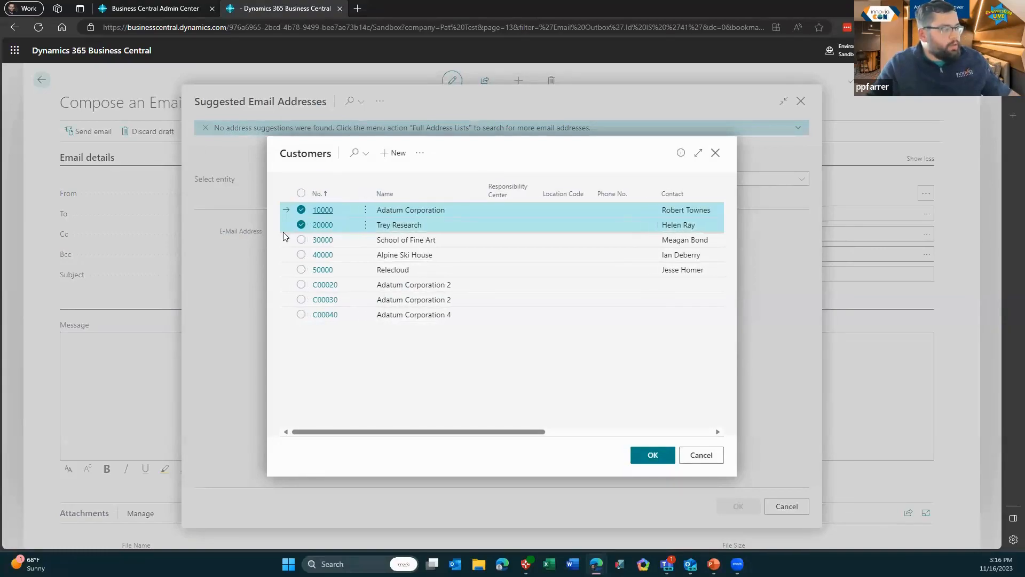
pyautogui.click(640, 453)
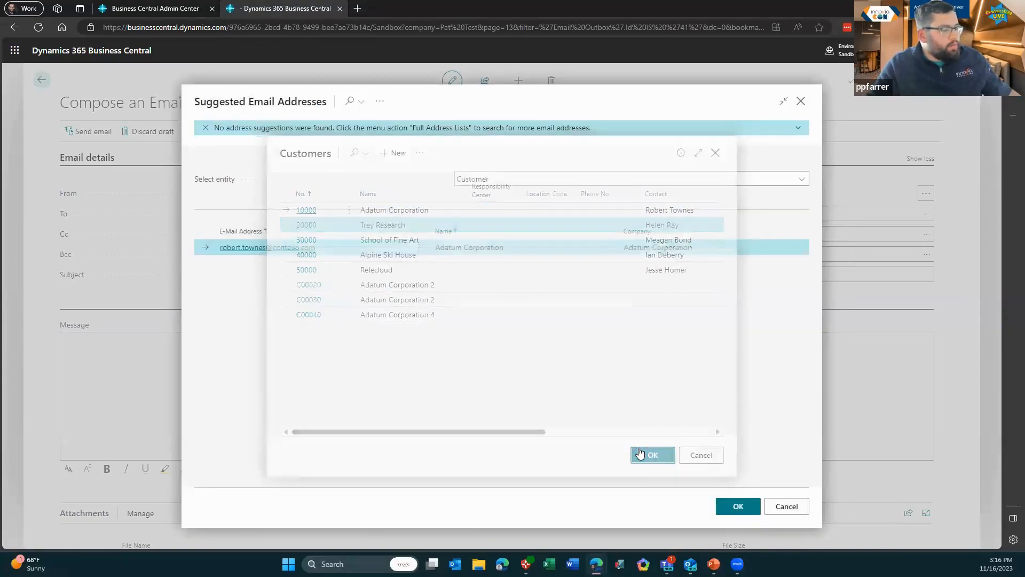
pyautogui.click(743, 507)
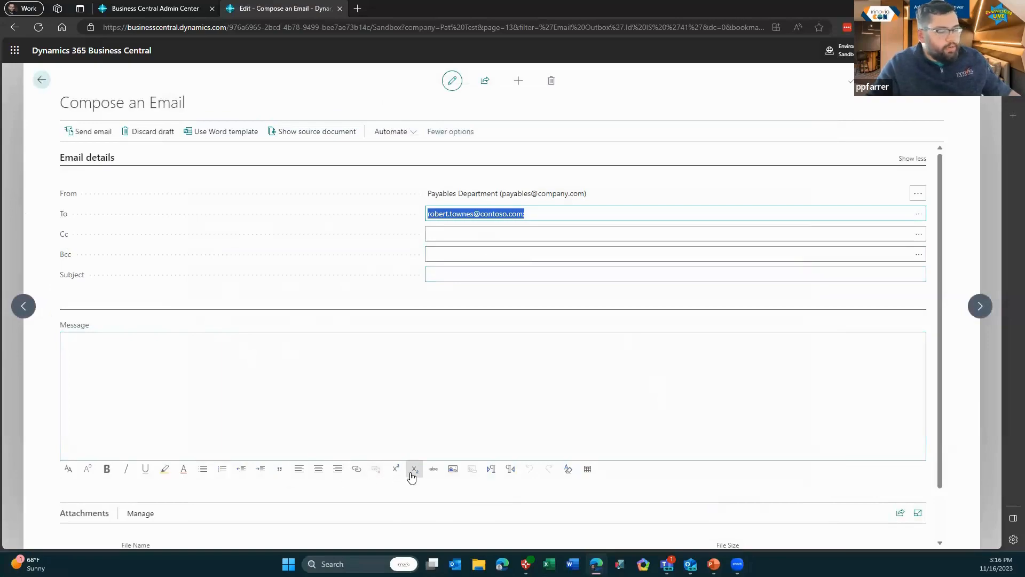
# Check the Attachments Manage options, then exit the draft to get the unsent-email prompt
pyautogui.scroll(-1, 270, 368)
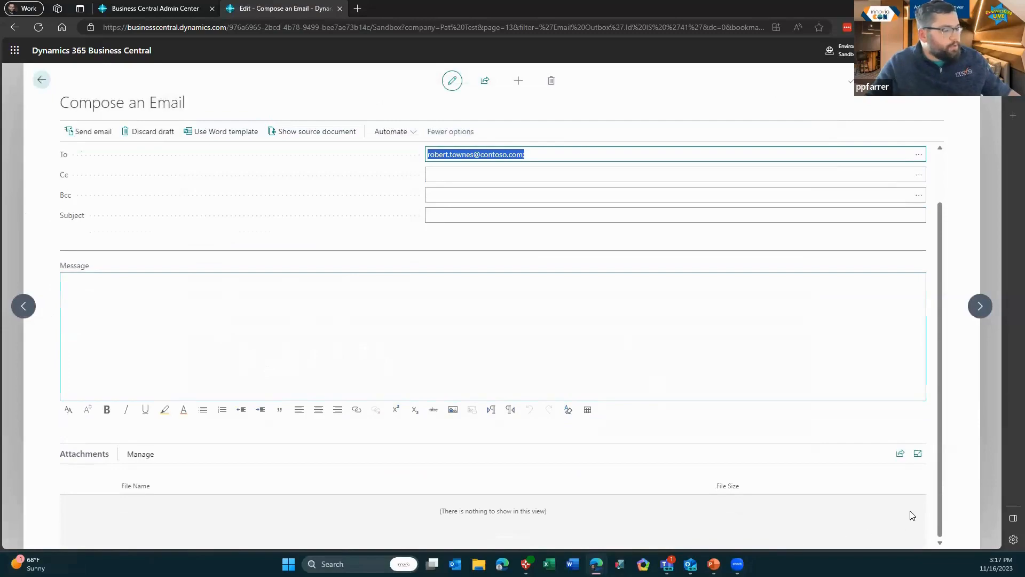
pyautogui.click(136, 454)
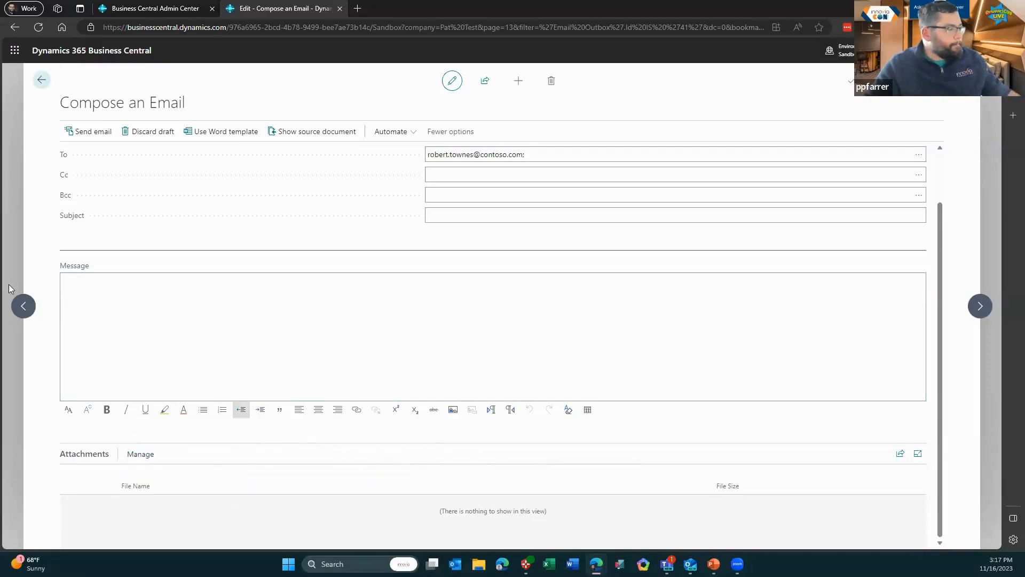
pyautogui.scroll(2, 25, 101)
pyautogui.click(40, 79)
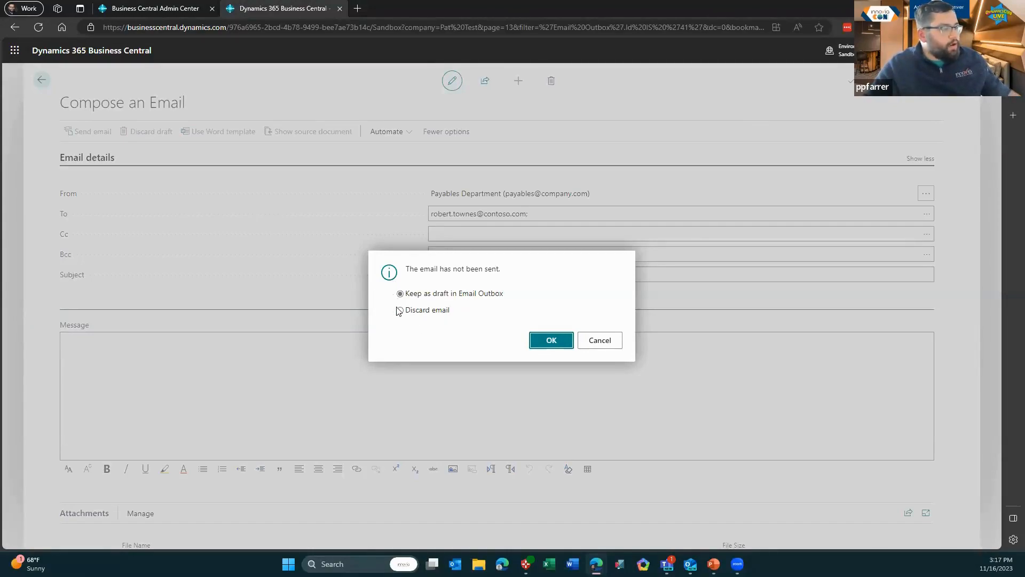
# Discard the unsent email, then find and open Email Accounts via the Alt+Q search
pyautogui.click(428, 312)
pyautogui.click(550, 341)
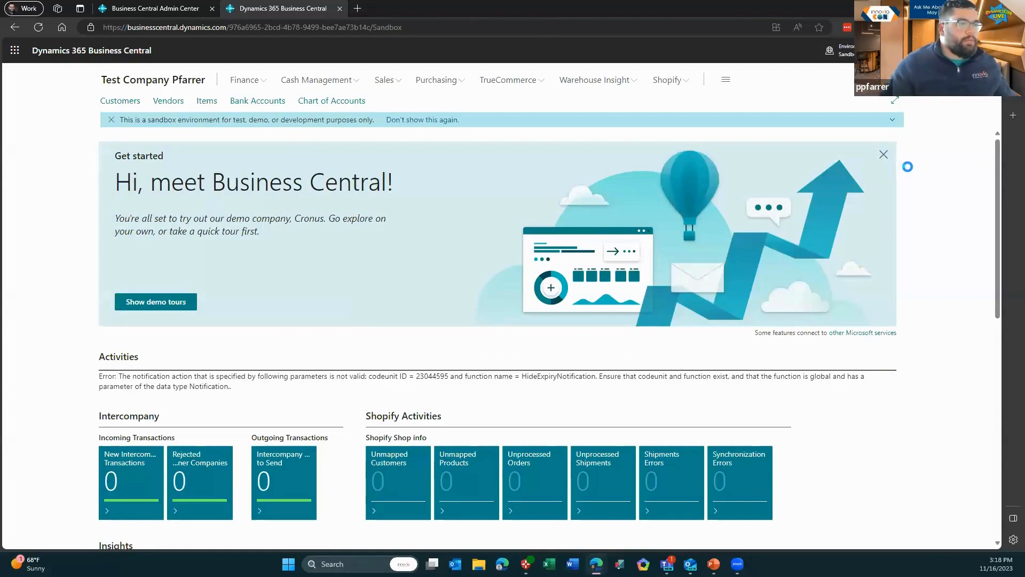
pyautogui.hotkey('alt', 'q')
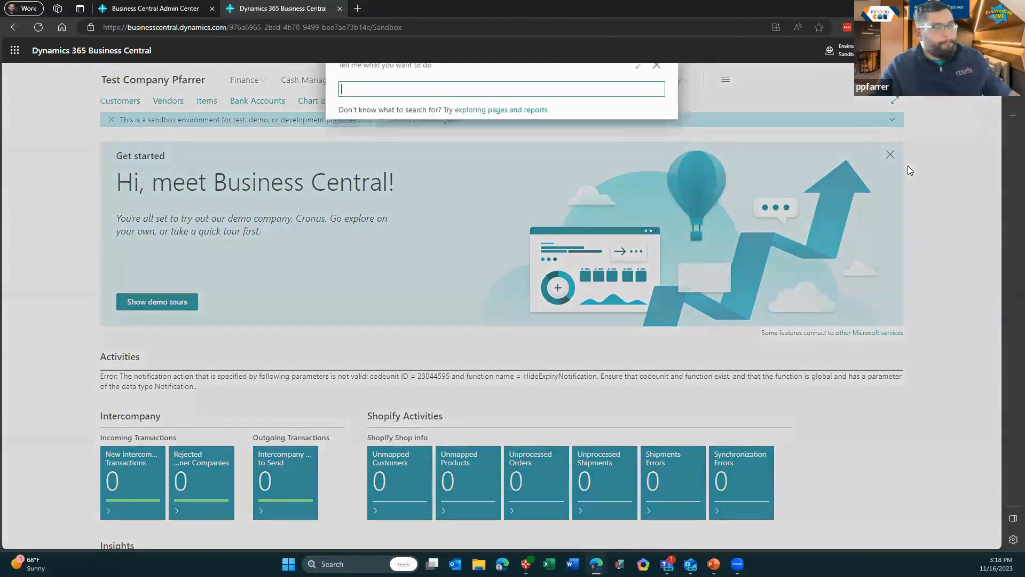
pyautogui.write('Email')
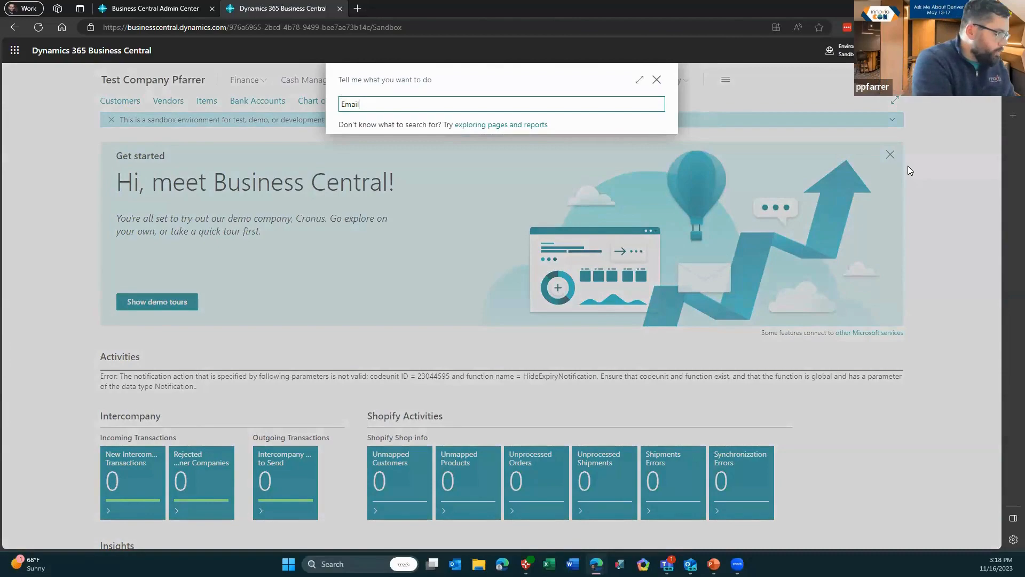
pyautogui.write(' Accoutns')
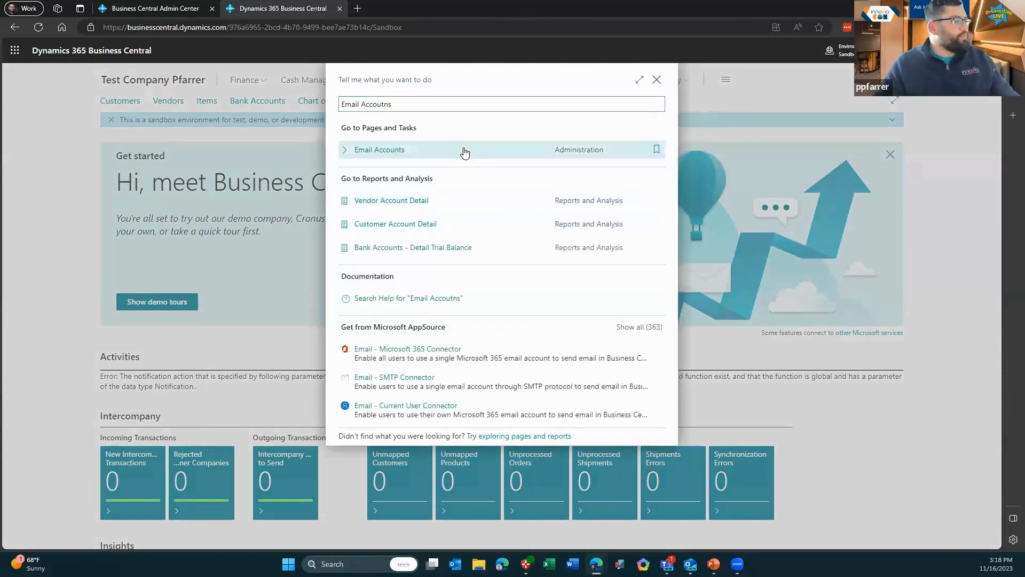
pyautogui.click(463, 150)
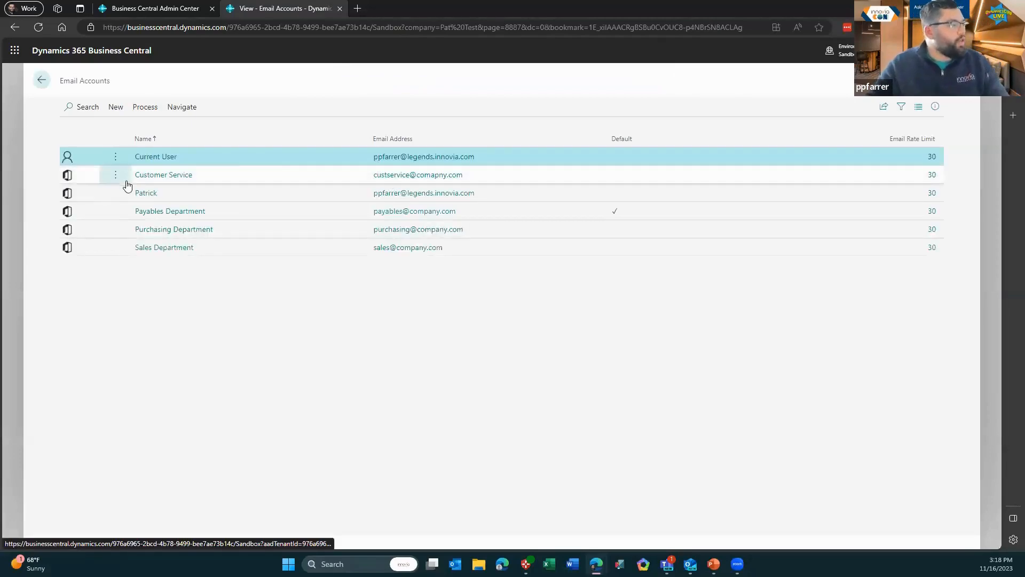
# View the Purchasing Department account, then compose a new email from it
pyautogui.click(174, 230)
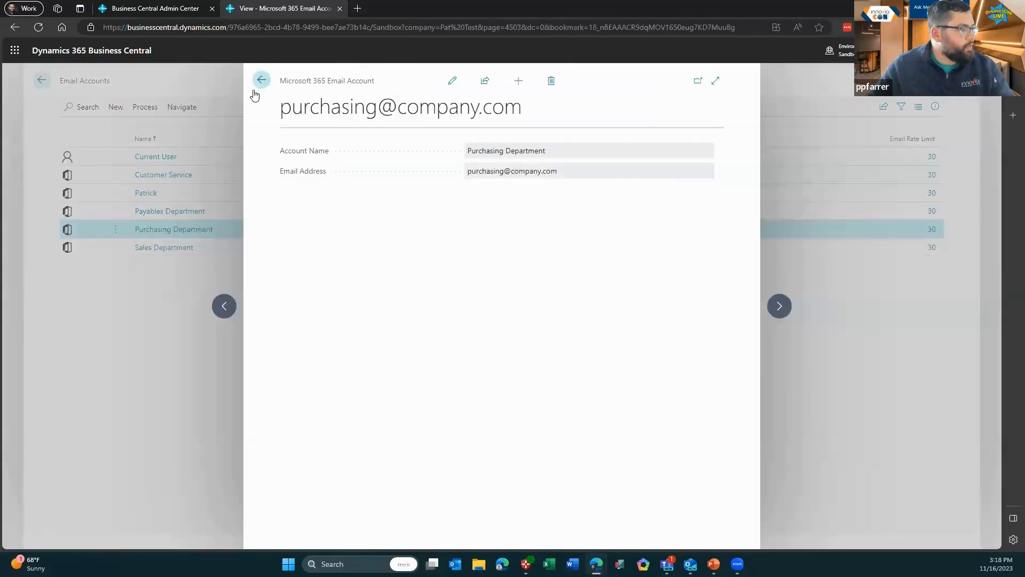
pyautogui.click(261, 81)
pyautogui.click(134, 107)
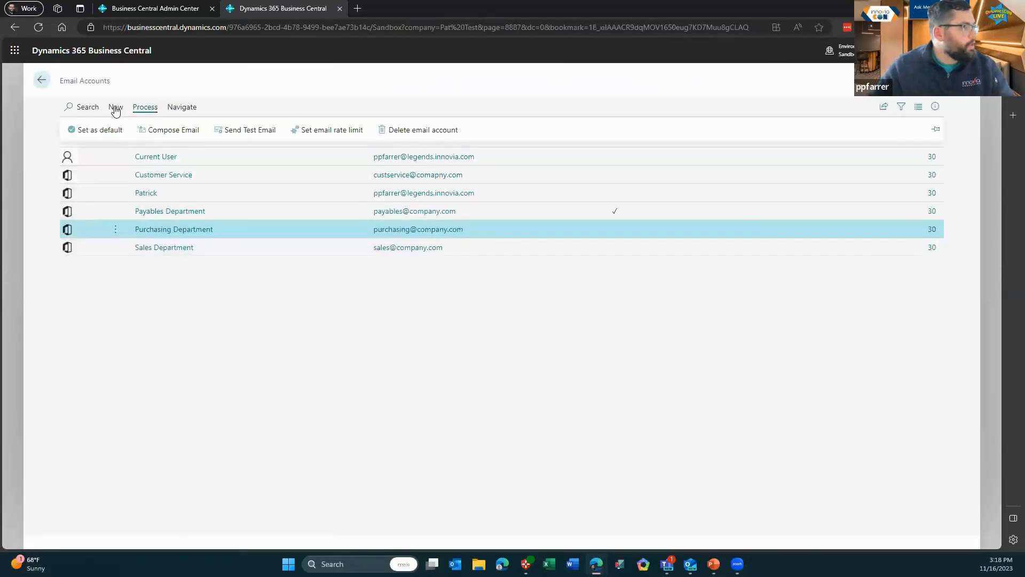
pyautogui.click(115, 107)
pyautogui.click(136, 108)
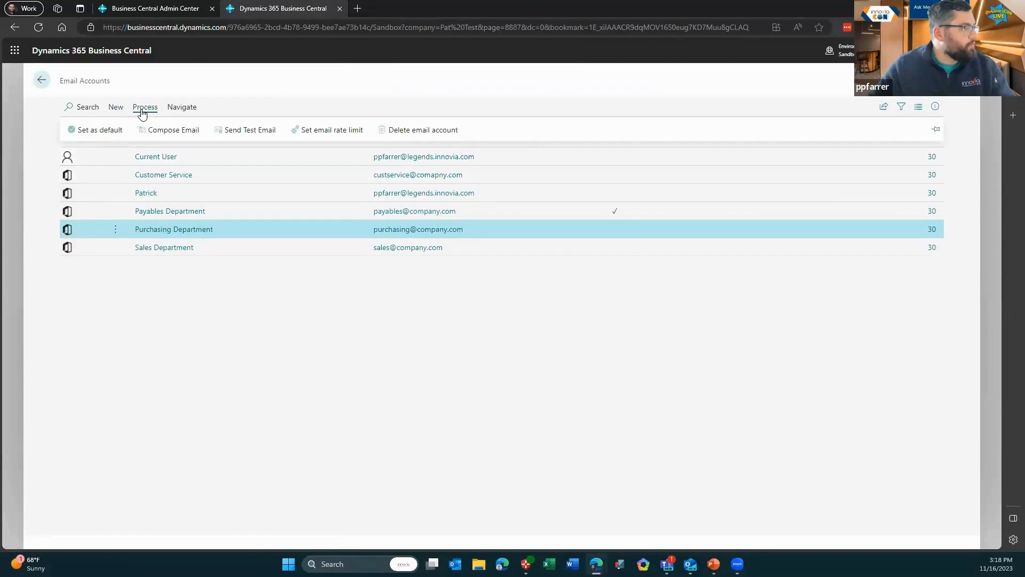
pyautogui.click(144, 129)
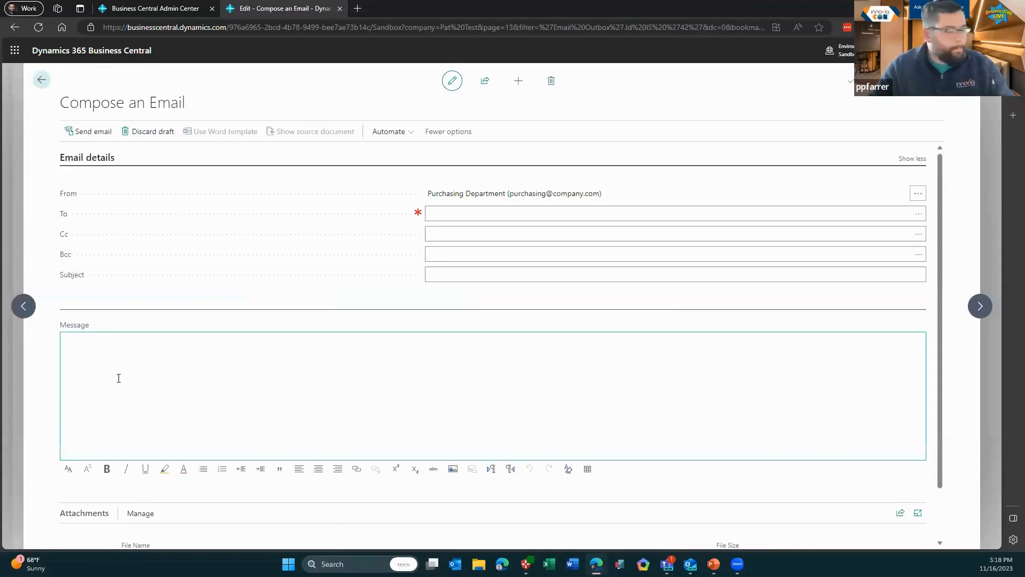
# Discard the new draft and bring the PowerPoint webinar slides to the front
pyautogui.click(41, 79)
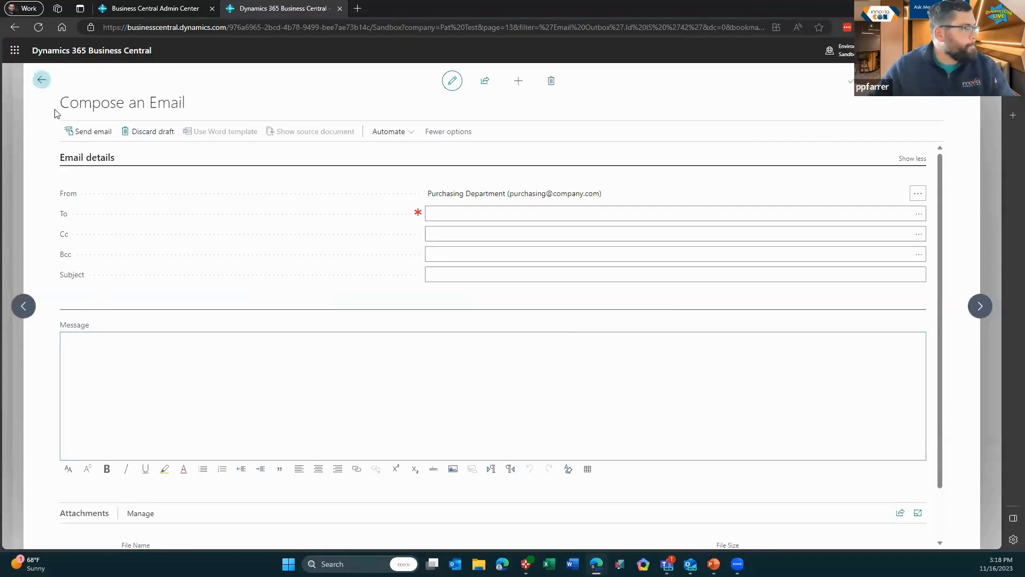
pyautogui.click(412, 311)
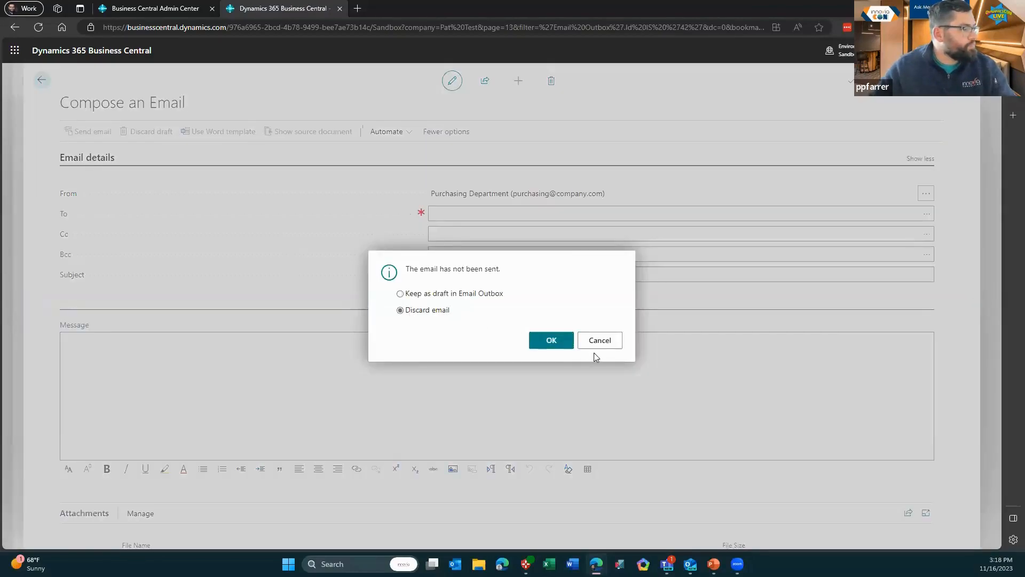
pyautogui.click(545, 343)
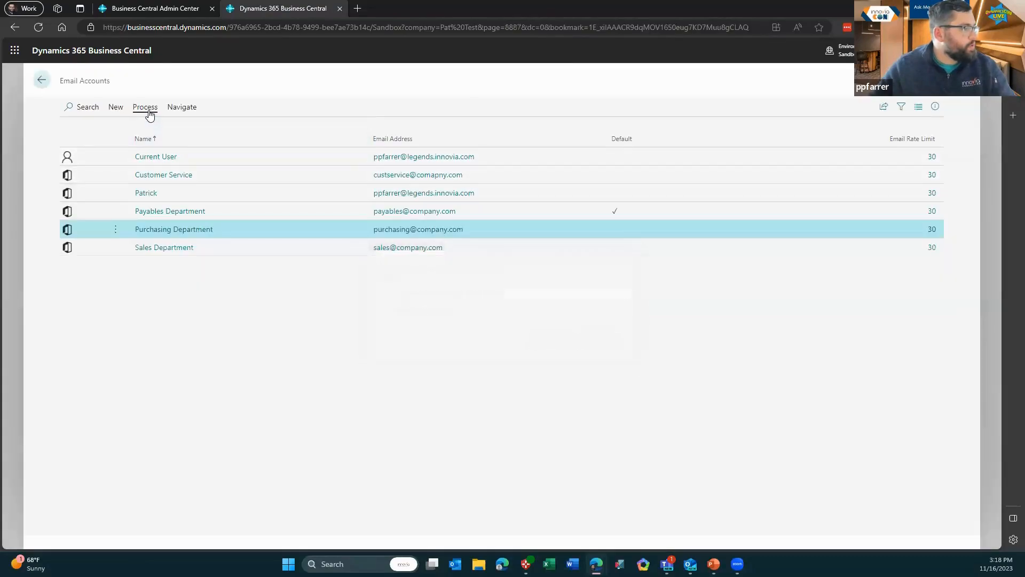
pyautogui.click(145, 109)
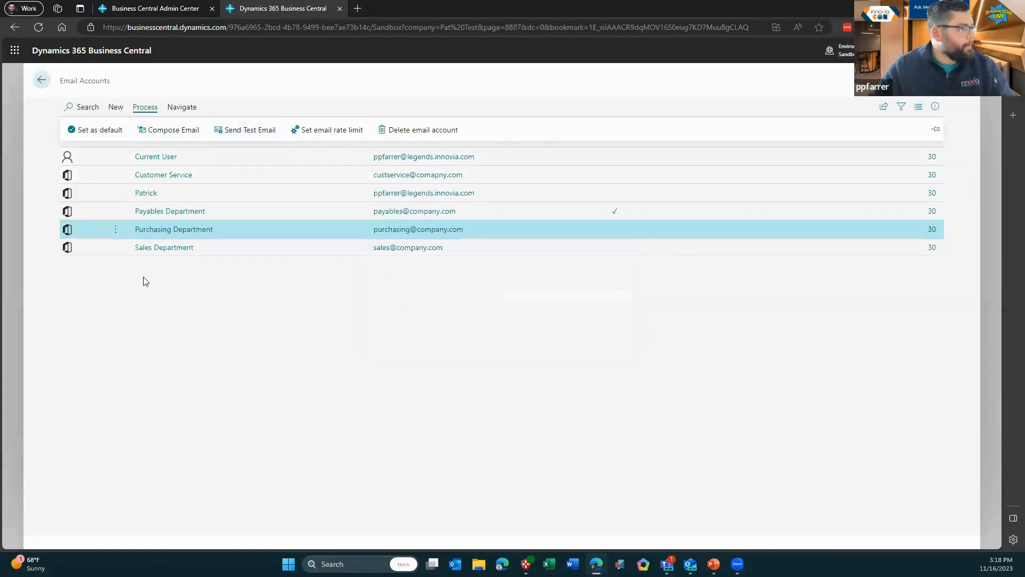
pyautogui.click(714, 564)
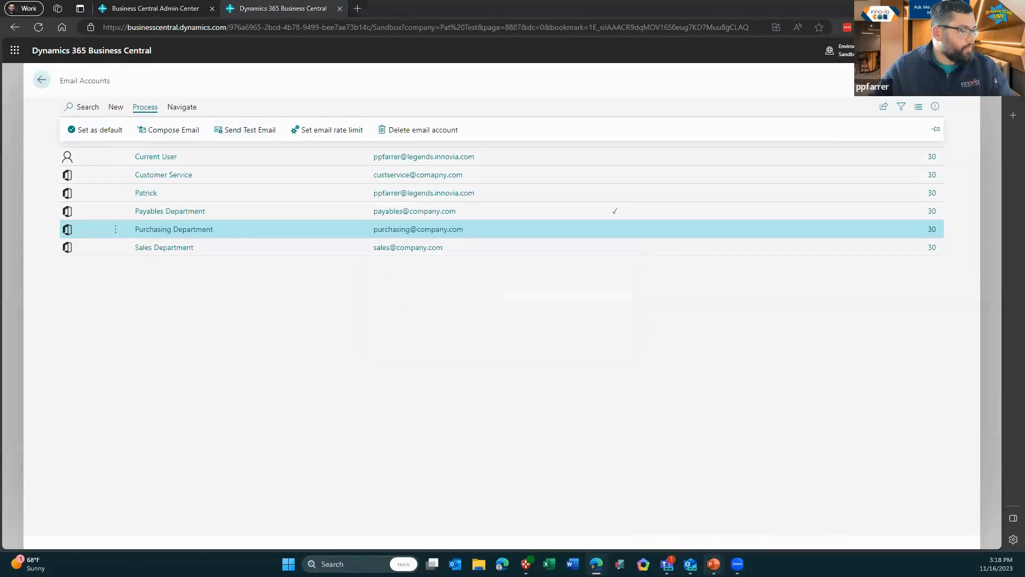
pyautogui.click(656, 509)
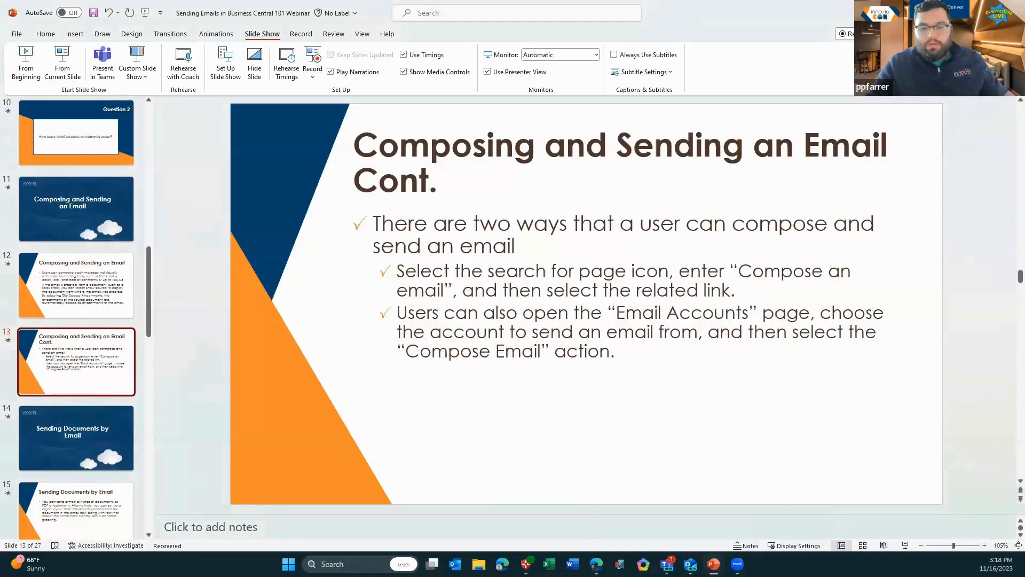
# Start the slide show from slide 13 and advance two slides to the PDF attachments content
pyautogui.click(62, 63)
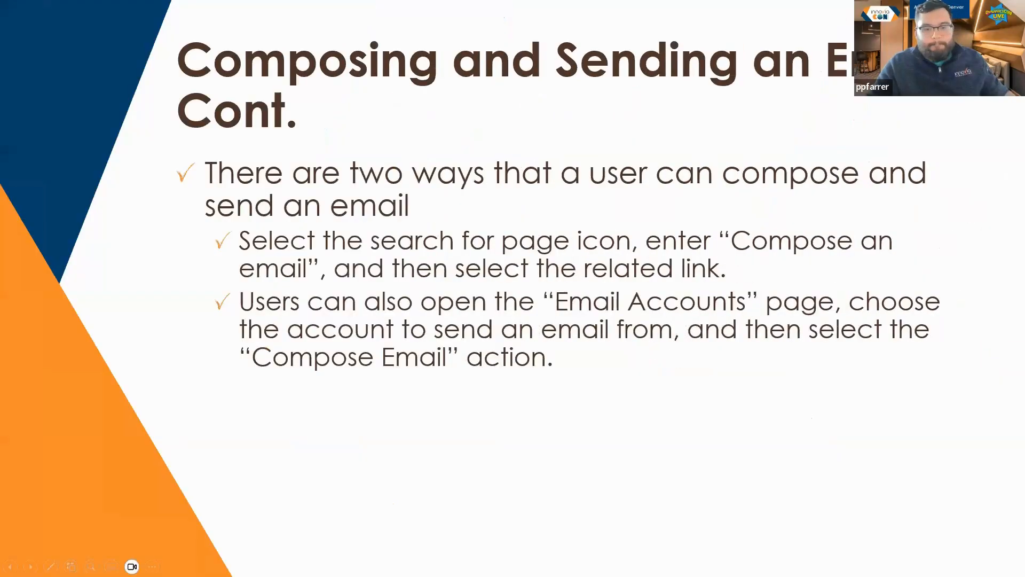
pyautogui.press('Right')
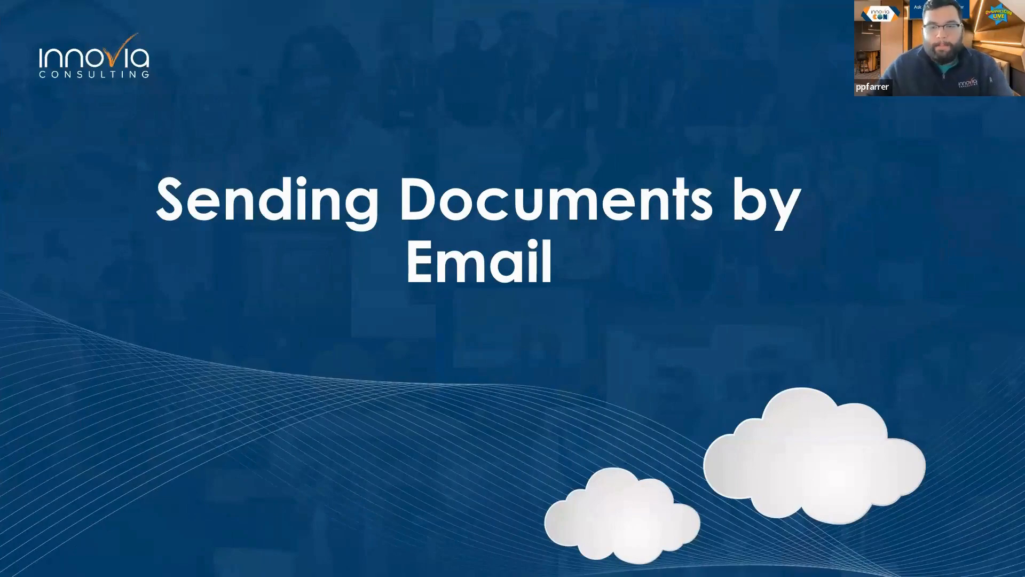
pyautogui.press('Right')
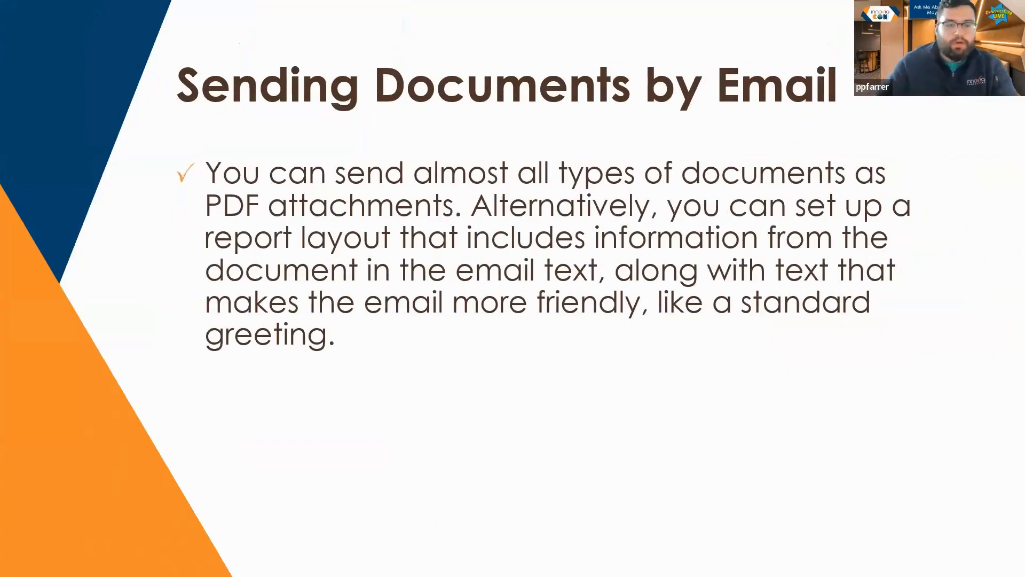
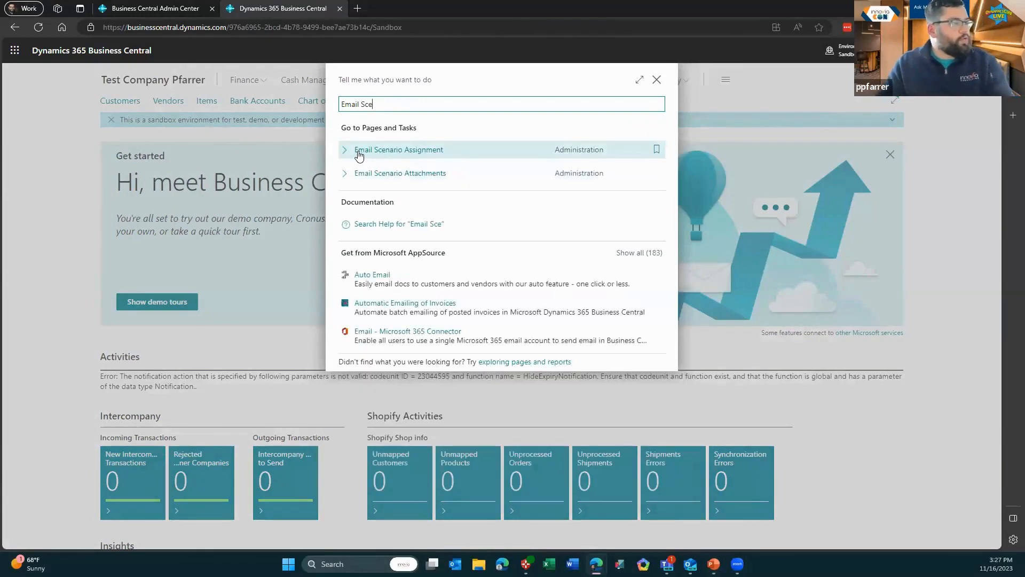
# On Email Scenario Assignment, assign the Sales Order scenario to the Current User account
pyautogui.click(408, 154)
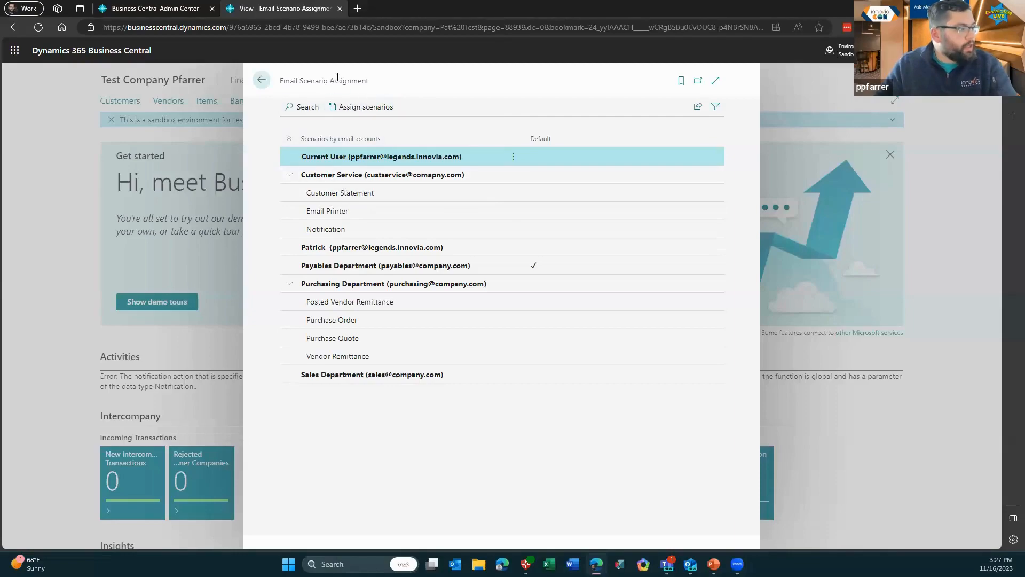
pyautogui.click(368, 113)
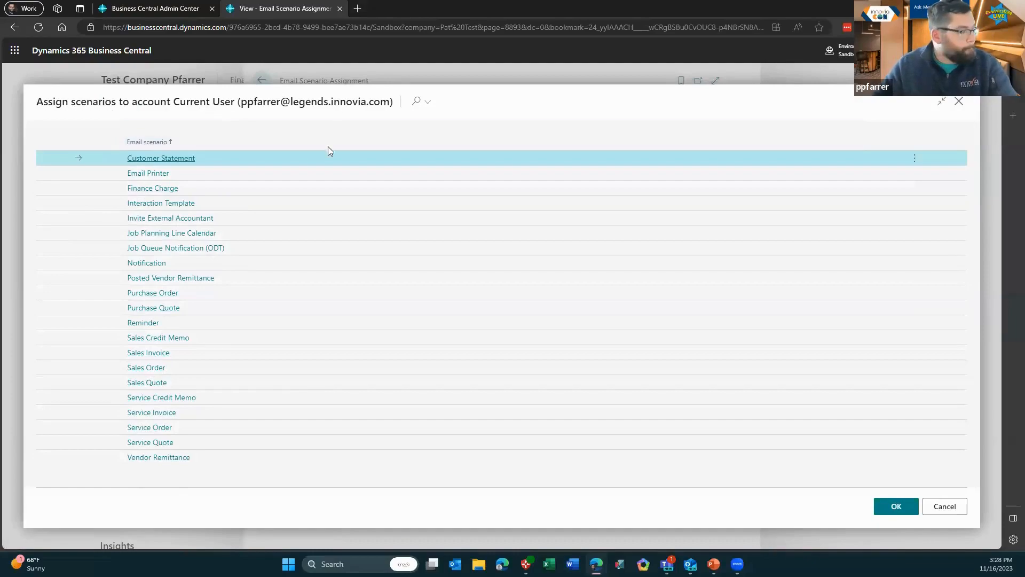
pyautogui.doubleClick(143, 368)
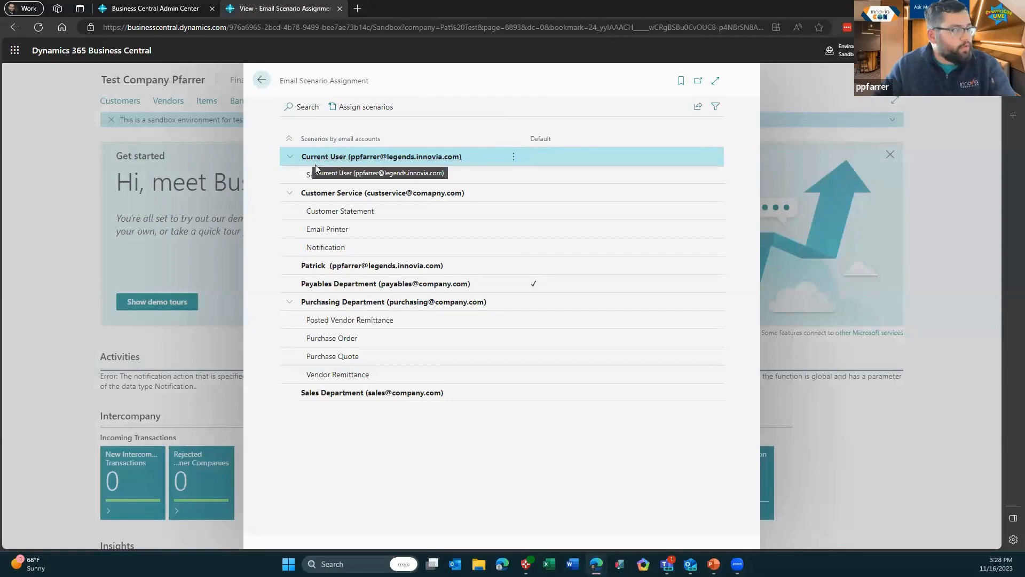
# Reassign the Sales Order scenario to the Sales Department account, then select Customer Statement
pyautogui.click(513, 174)
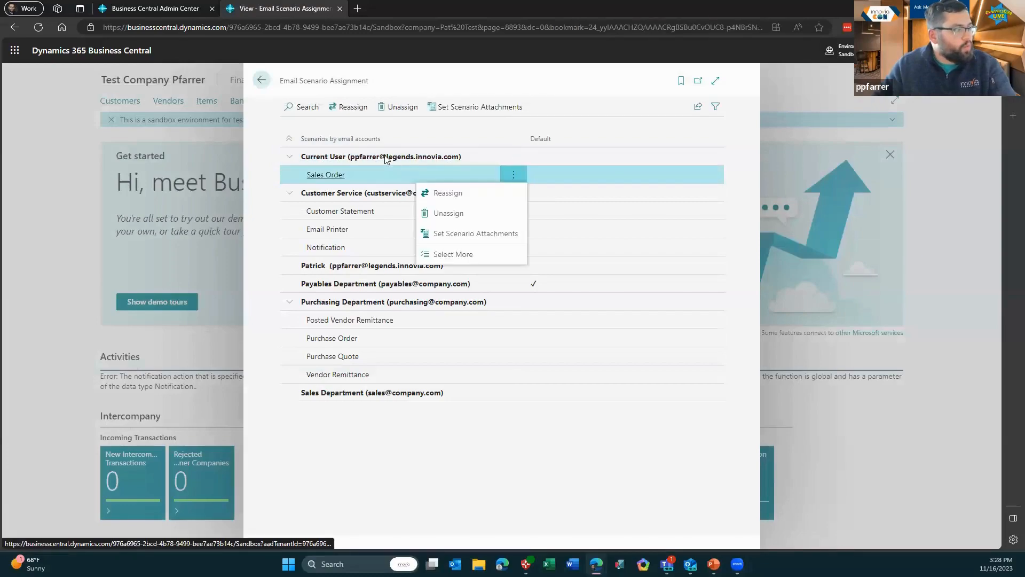
pyautogui.click(349, 109)
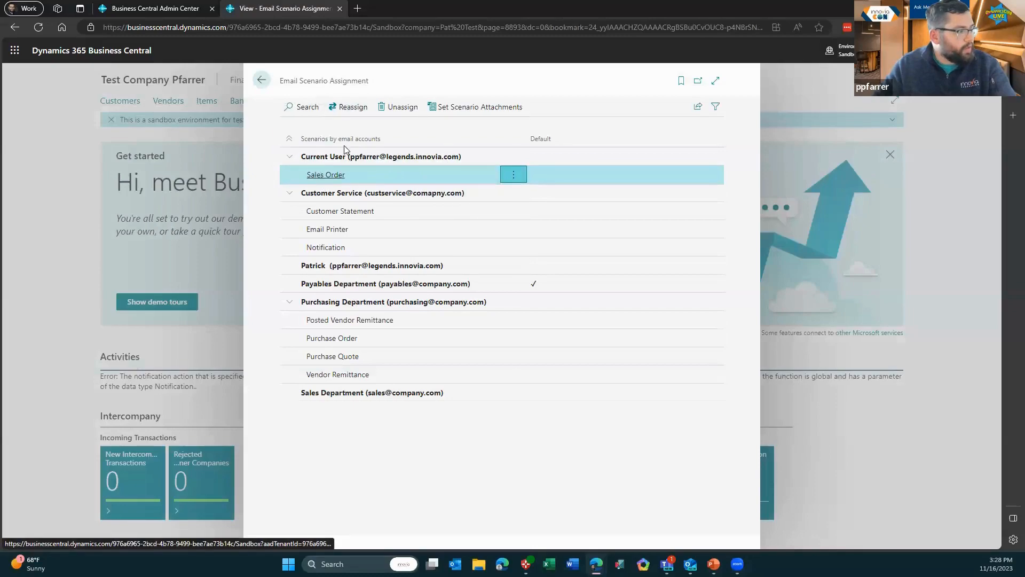
pyautogui.click(347, 107)
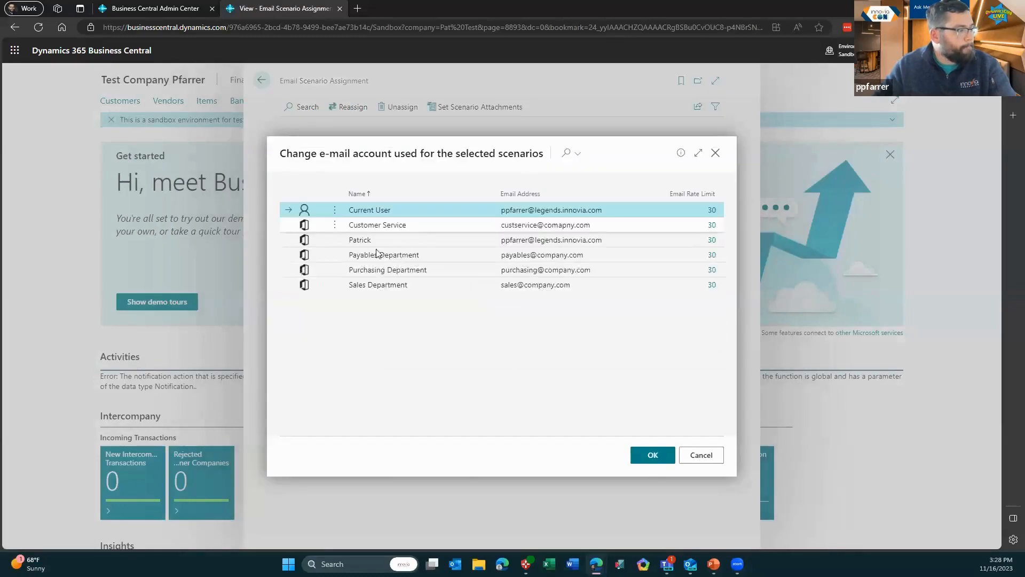
pyautogui.click(364, 284)
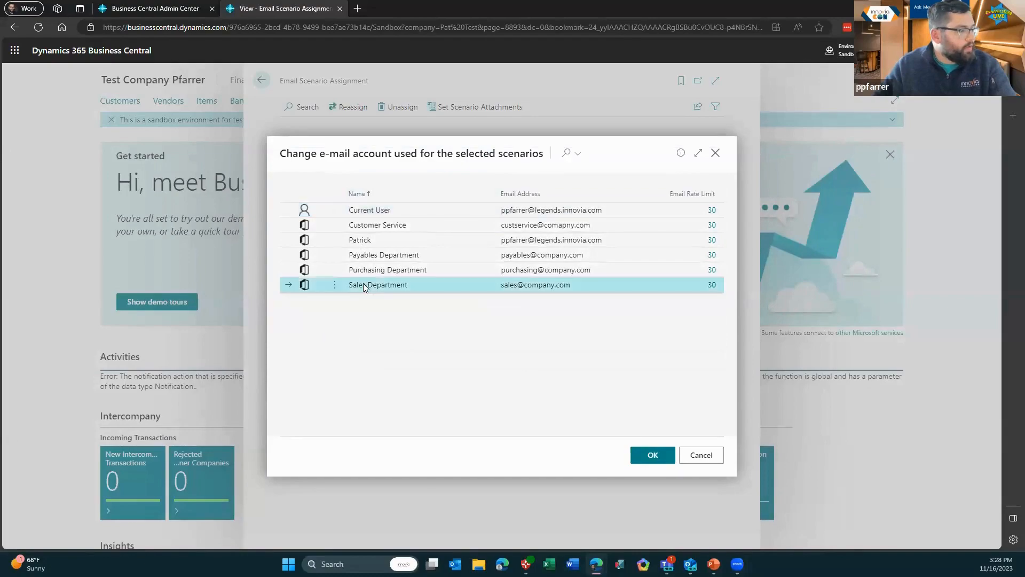
pyautogui.click(653, 455)
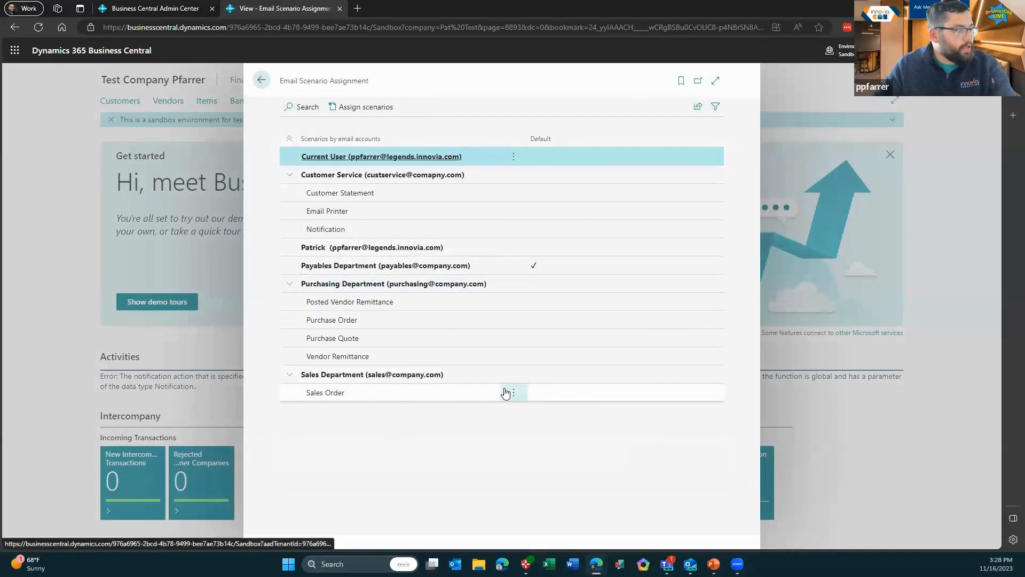
pyautogui.click(353, 192)
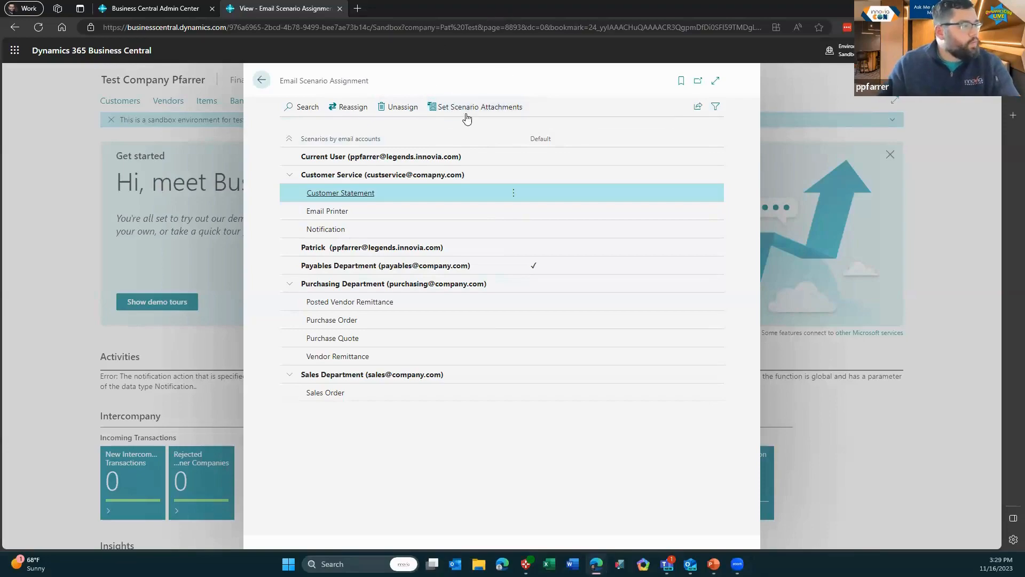
# Open Customer Statement's scenario attachments, cancel the file upload, and back out to the home page
pyautogui.click(466, 108)
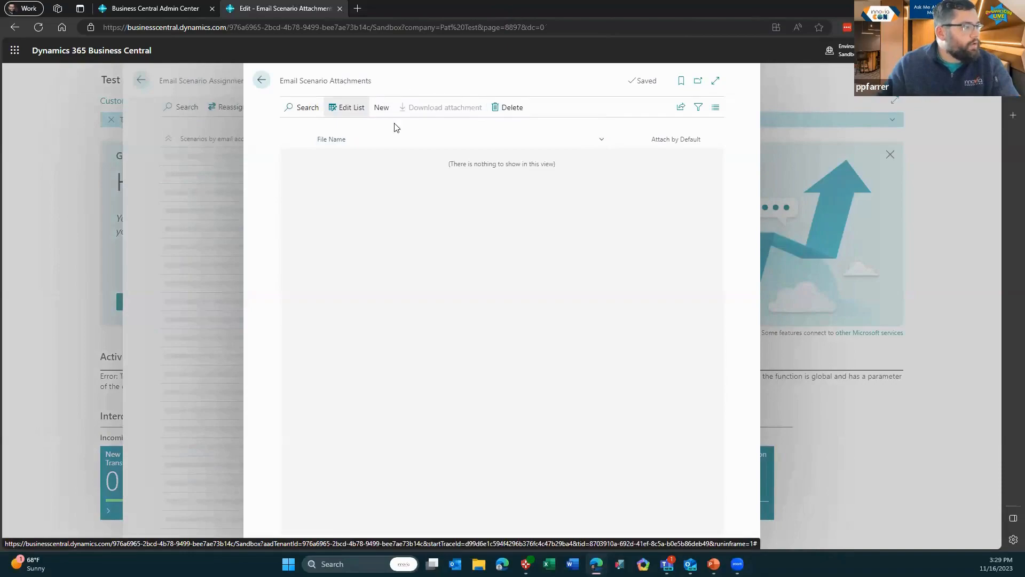
pyautogui.click(385, 109)
pyautogui.click(309, 131)
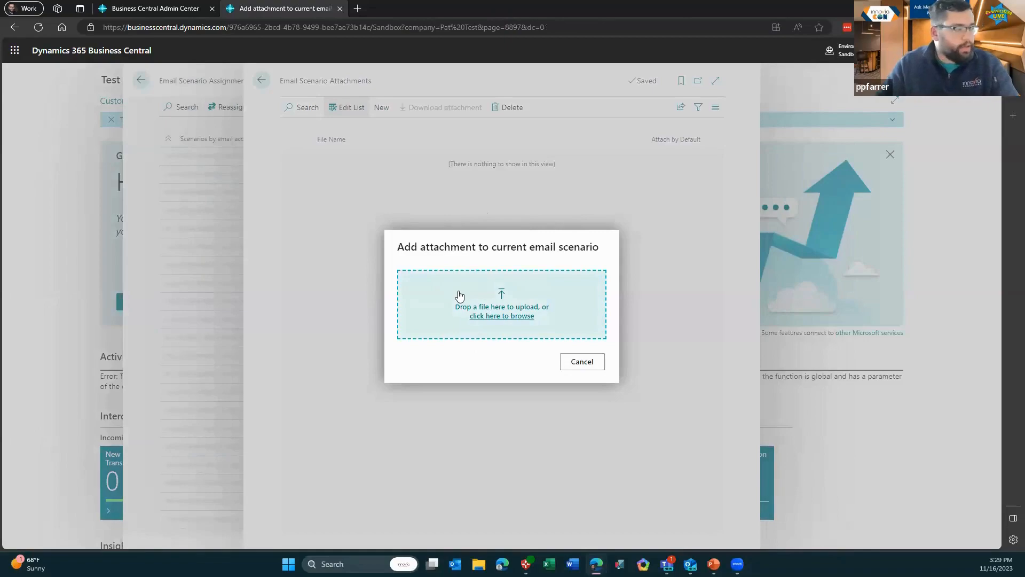
pyautogui.click(585, 368)
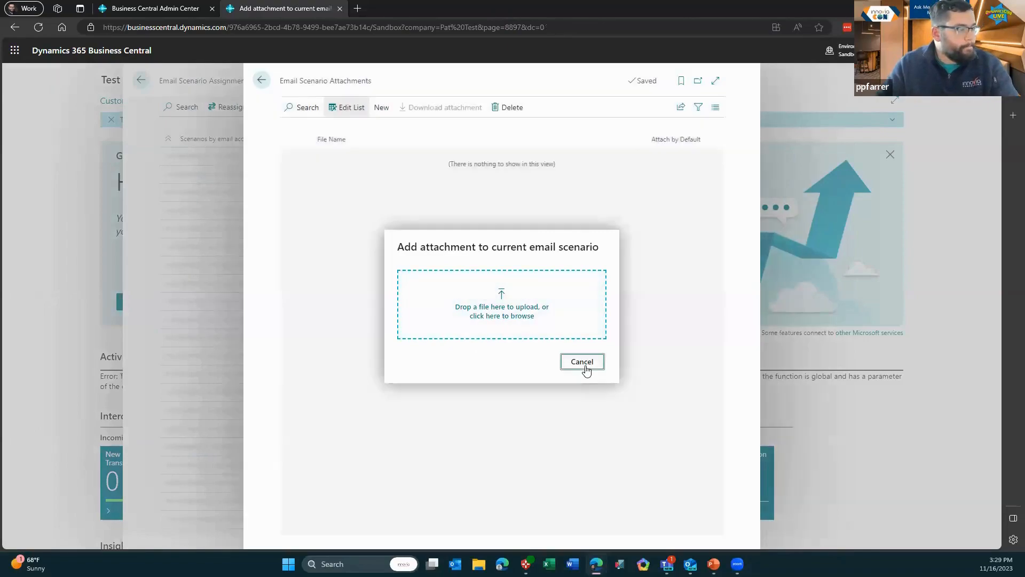
pyautogui.click(150, 80)
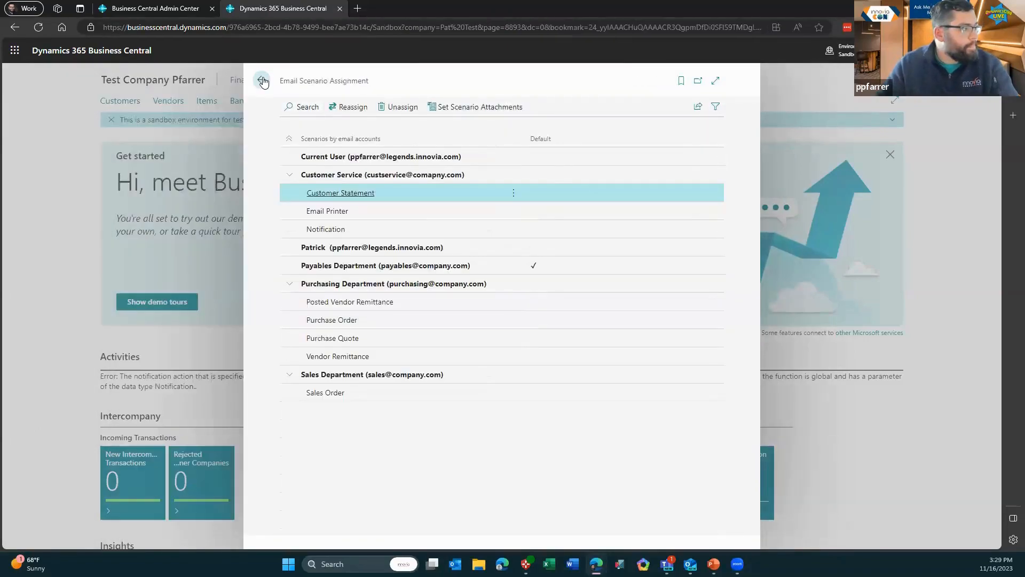
pyautogui.click(261, 80)
# Present the PowerPoint slides through 'Send a Sales Document by Email', then return to Business Central
pyautogui.moveTo(714, 564)
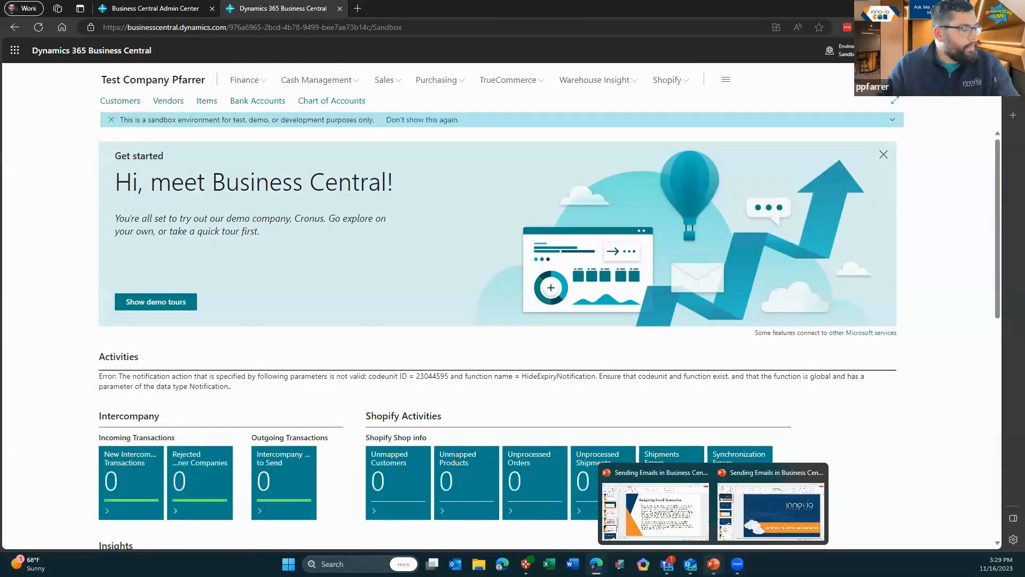
pyautogui.click(672, 504)
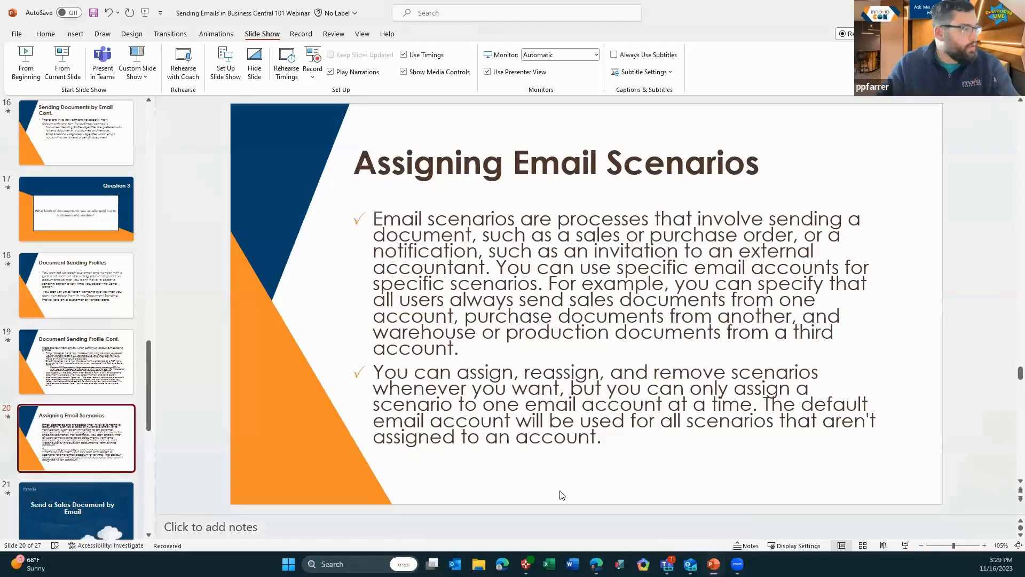
pyautogui.scroll(-3, 94, 366)
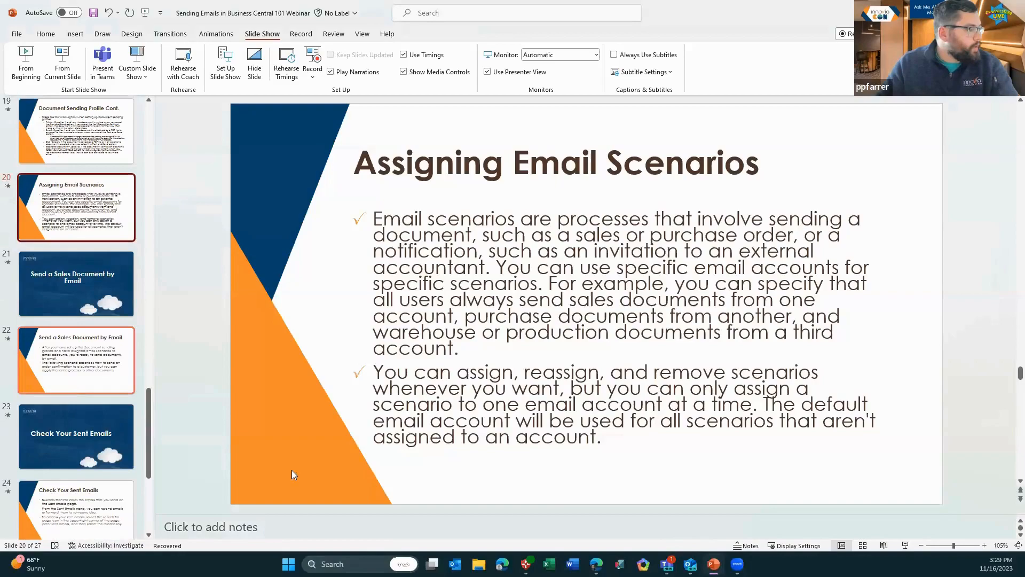
pyautogui.click(75, 67)
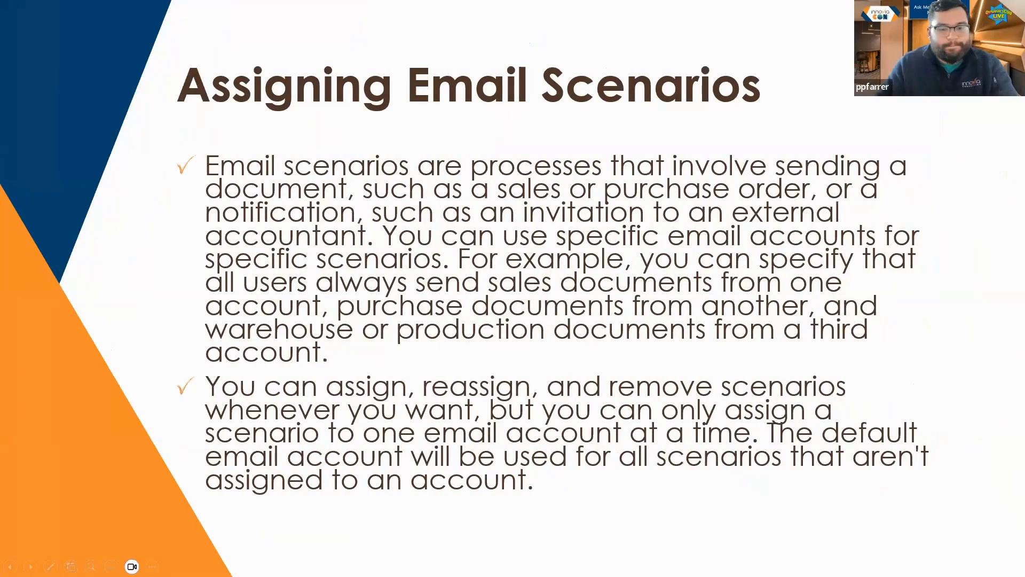
pyautogui.press('Right')
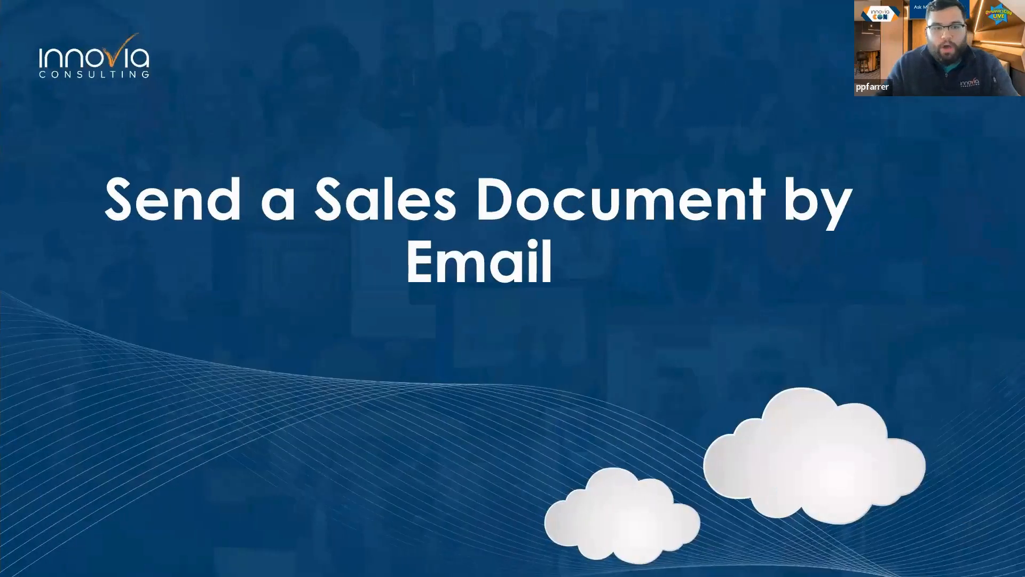
pyautogui.press('Right')
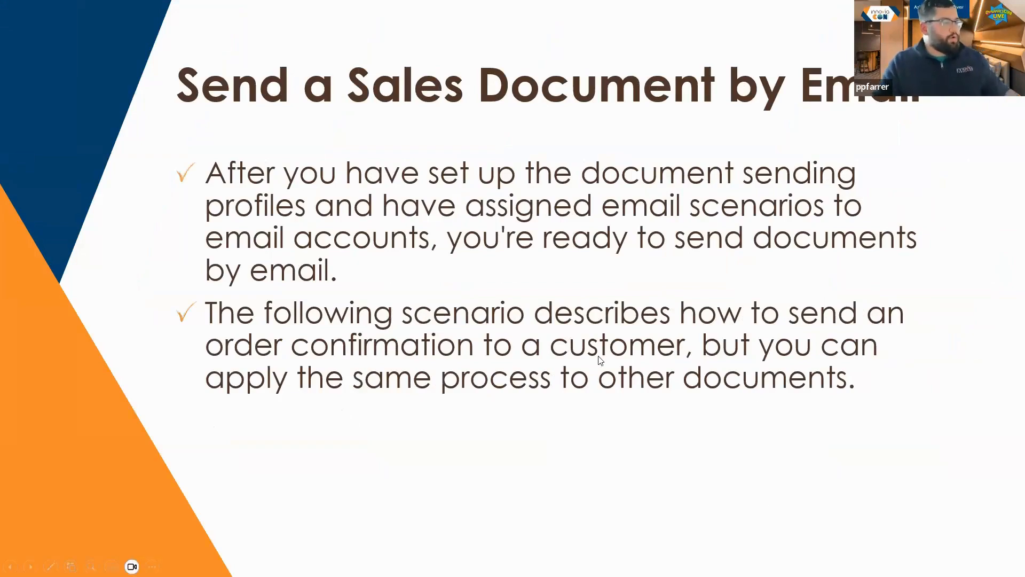
pyautogui.press('Escape')
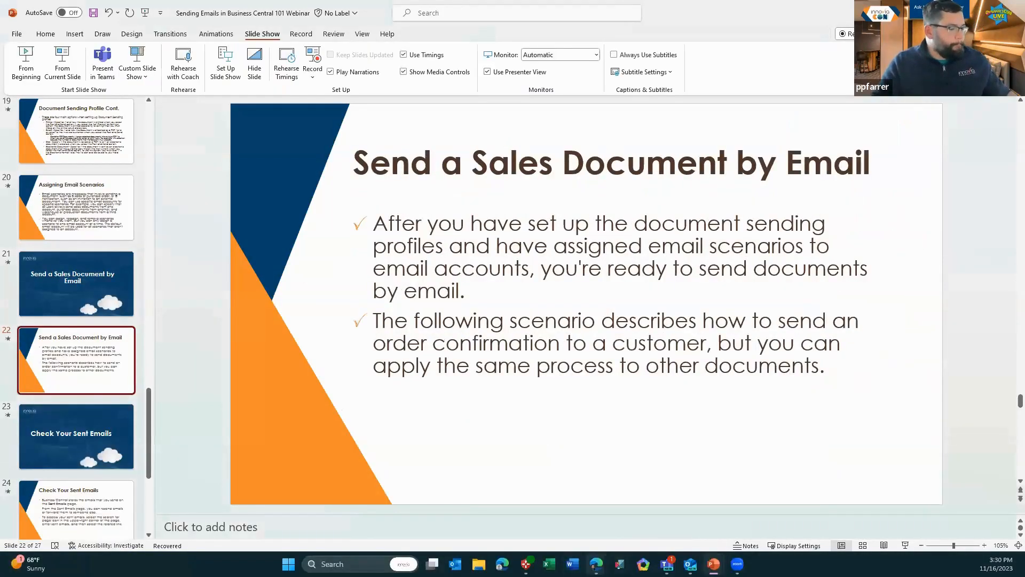
pyautogui.moveTo(596, 564)
pyautogui.click(534, 502)
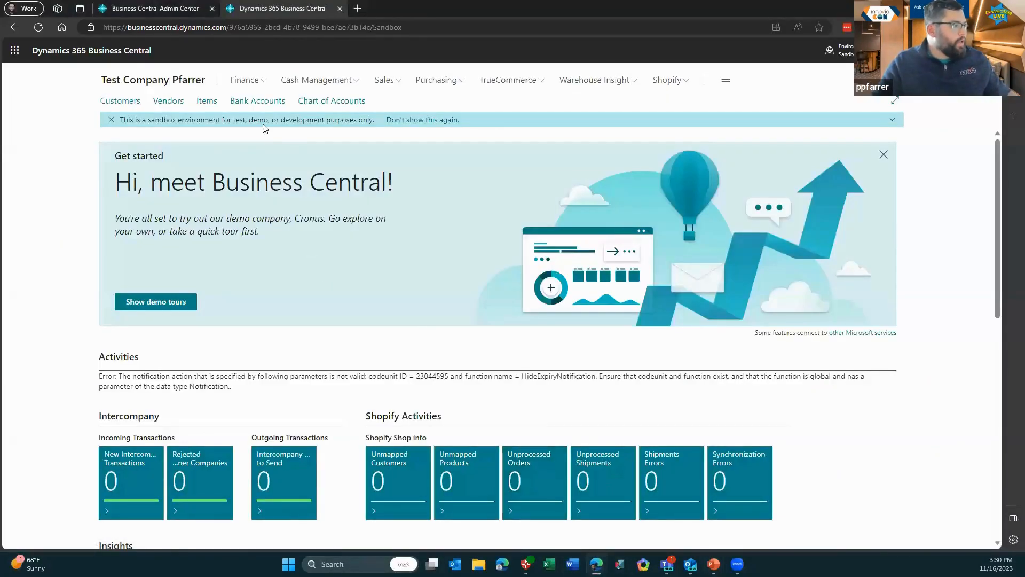
# Go to Sales Orders, start a new order and look up its customer
pyautogui.click(385, 81)
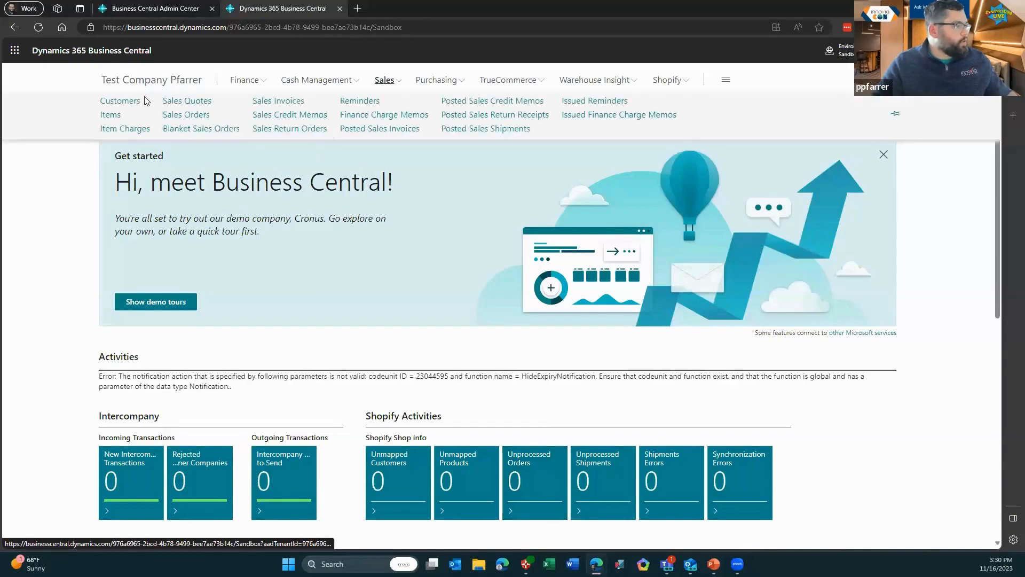
pyautogui.click(196, 116)
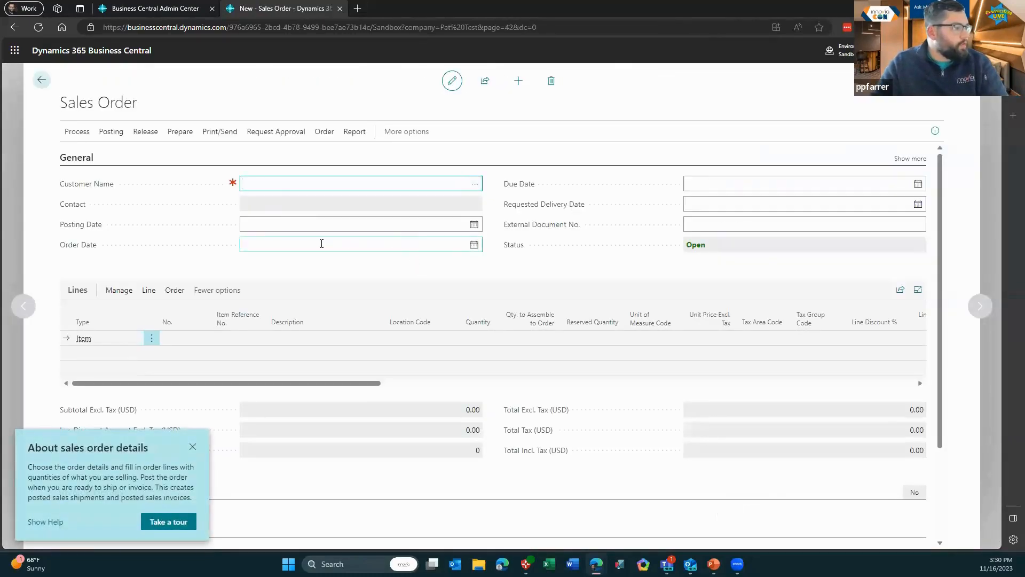
pyautogui.hotkey('alt', 'Down')
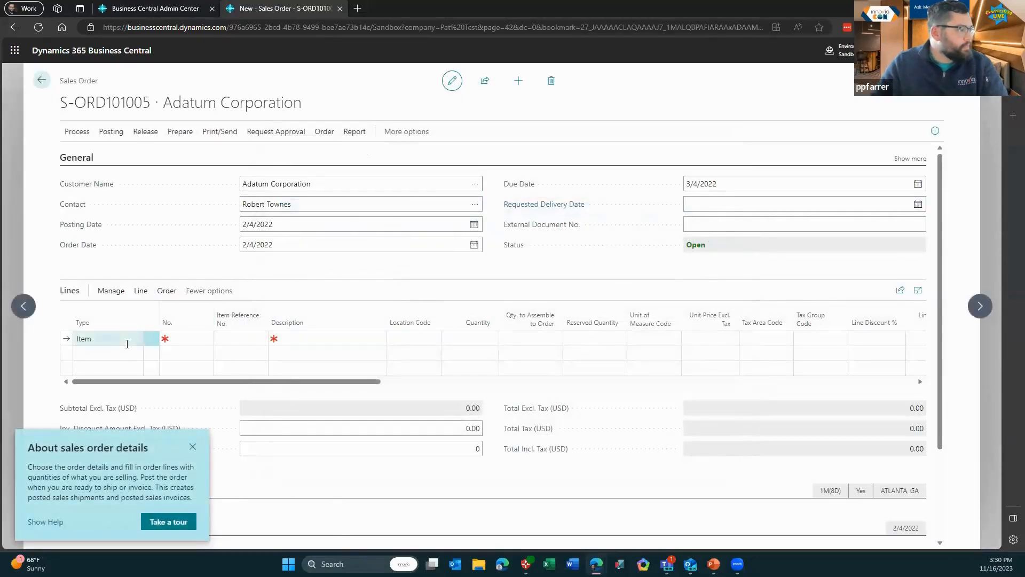
# Make the first order line a G/L Account line for account 10700 Inventory
pyautogui.click(127, 343)
pyautogui.click(136, 338)
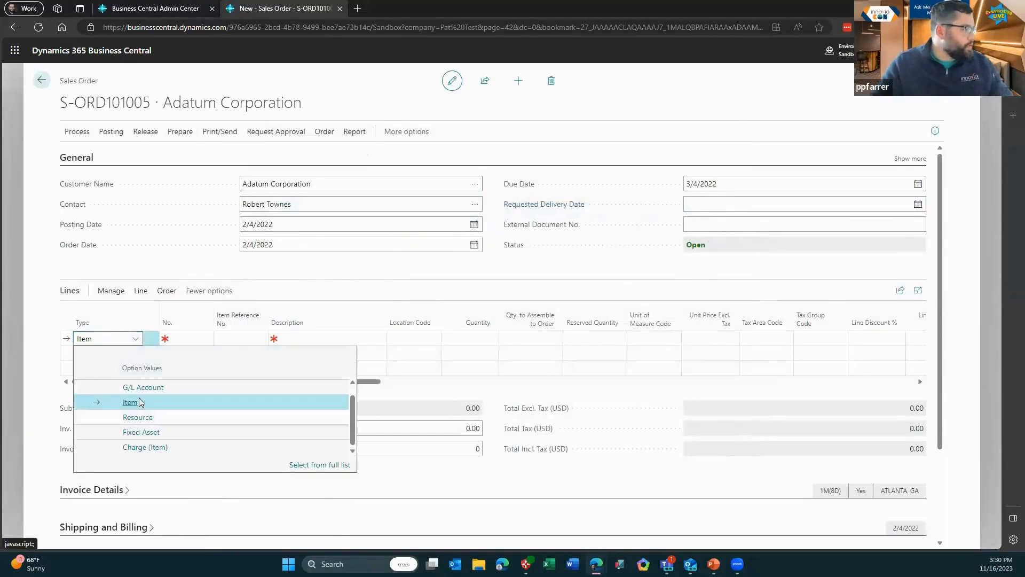
pyautogui.click(190, 387)
pyautogui.click(207, 343)
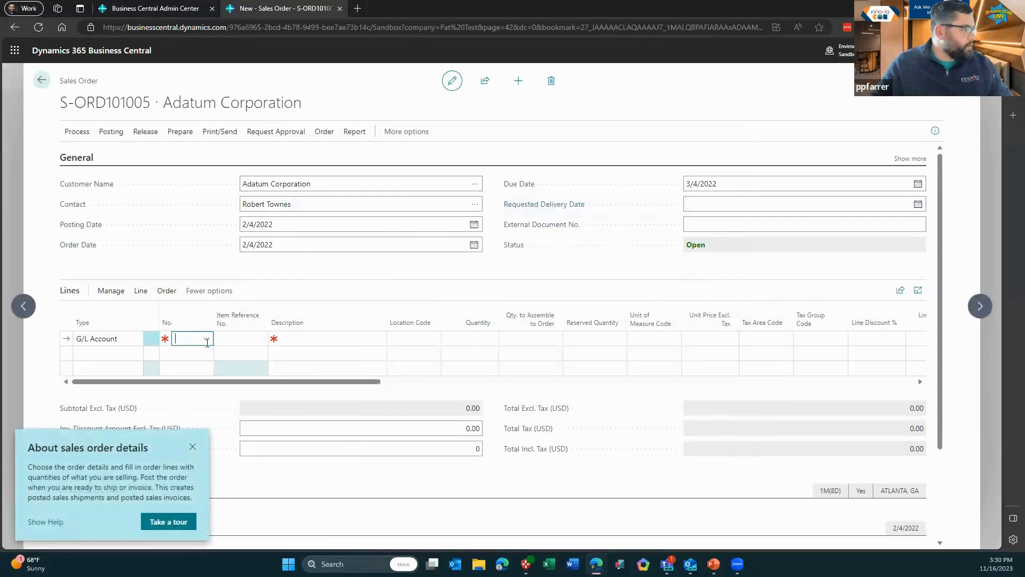
pyautogui.click(207, 340)
pyautogui.click(207, 338)
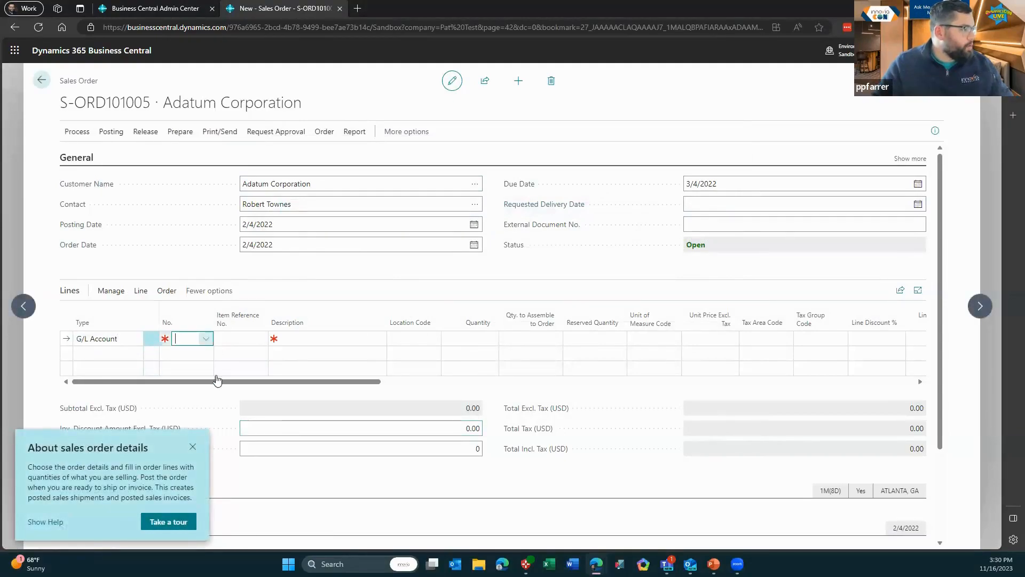
pyautogui.scroll(-3, 203, 411)
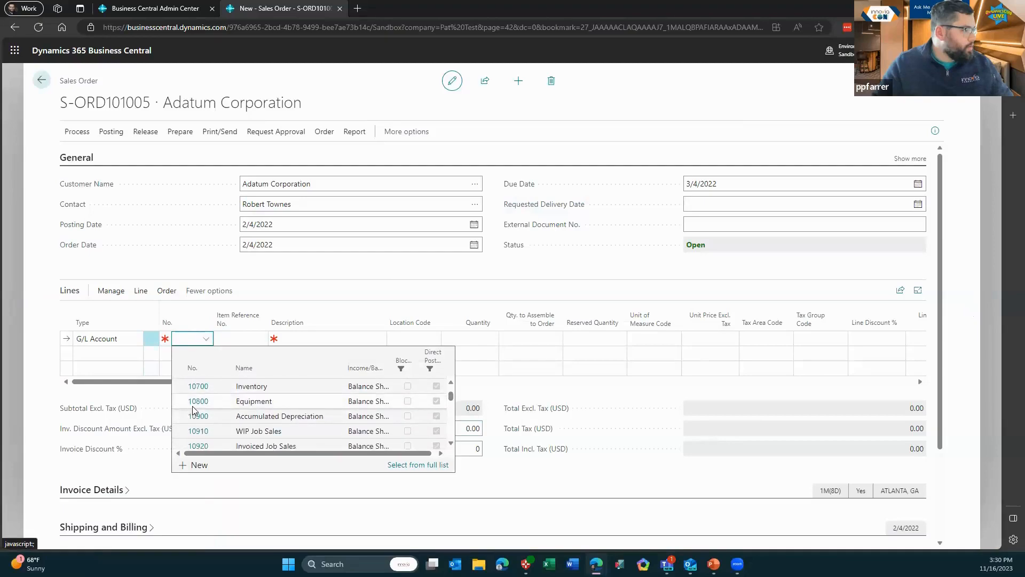
pyautogui.scroll(-1, 194, 408)
pyautogui.scroll(1, 199, 407)
pyautogui.click(201, 388)
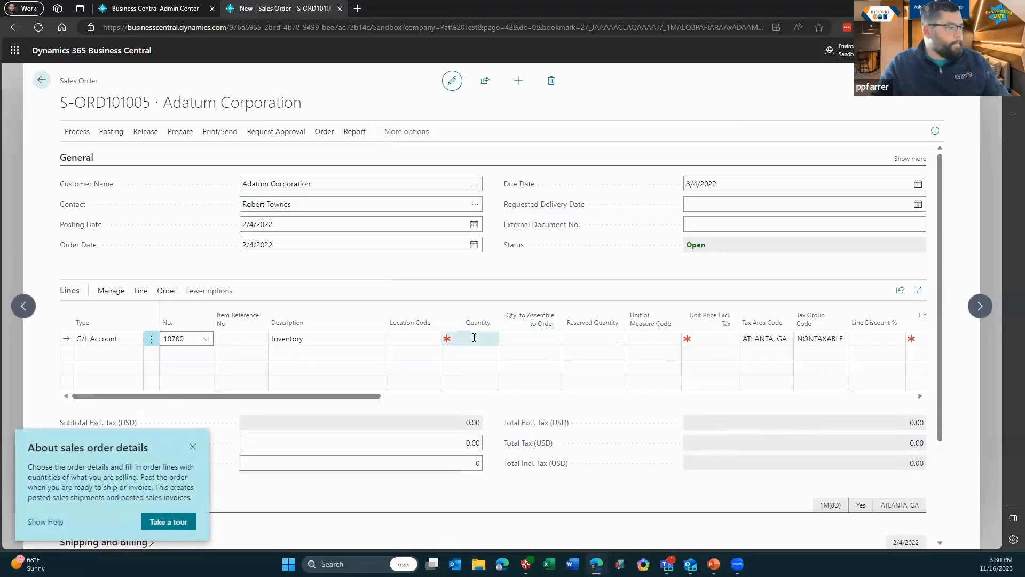
# Enter quantity 10 and unit price 1000 on the line, totalling 10,000.00
pyautogui.write('10')
pyautogui.press('Return')
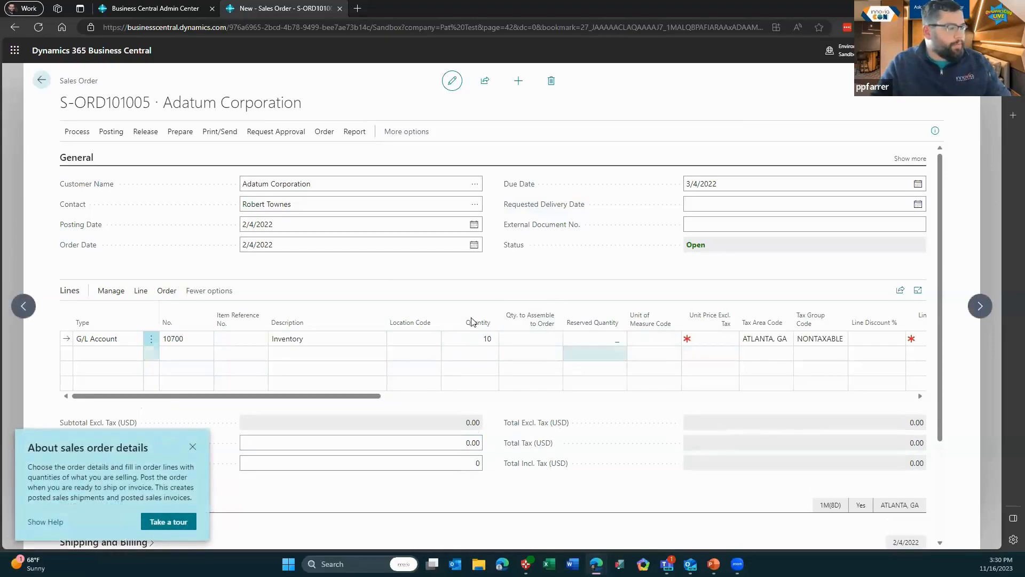
pyautogui.click(711, 338)
pyautogui.write('1000')
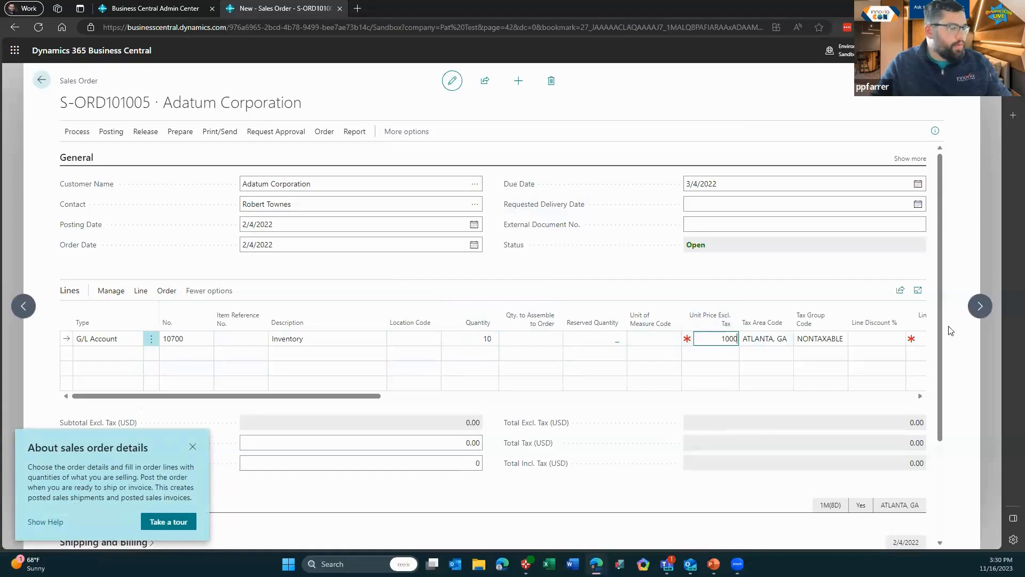
pyautogui.click(688, 271)
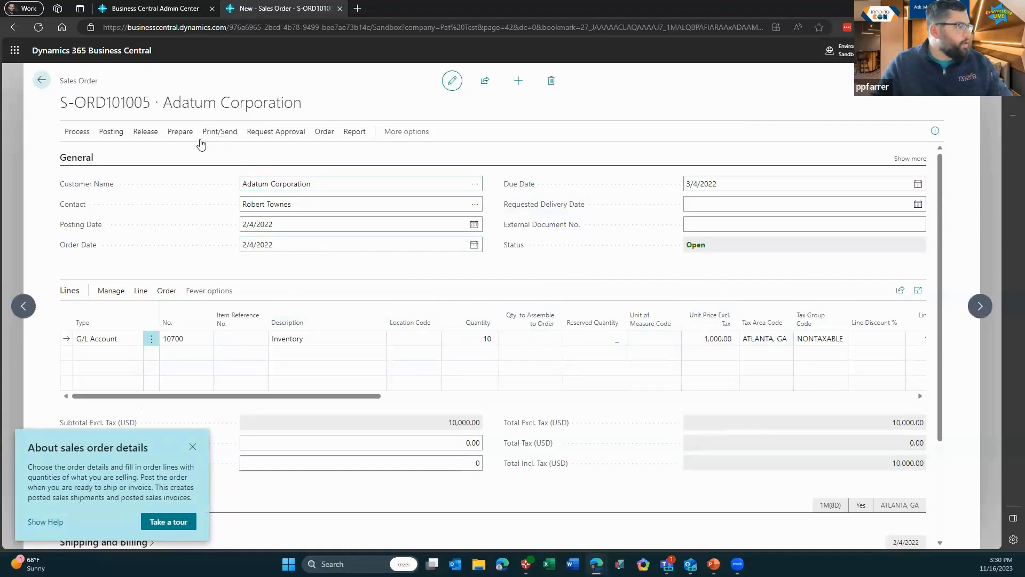
pyautogui.click(223, 132)
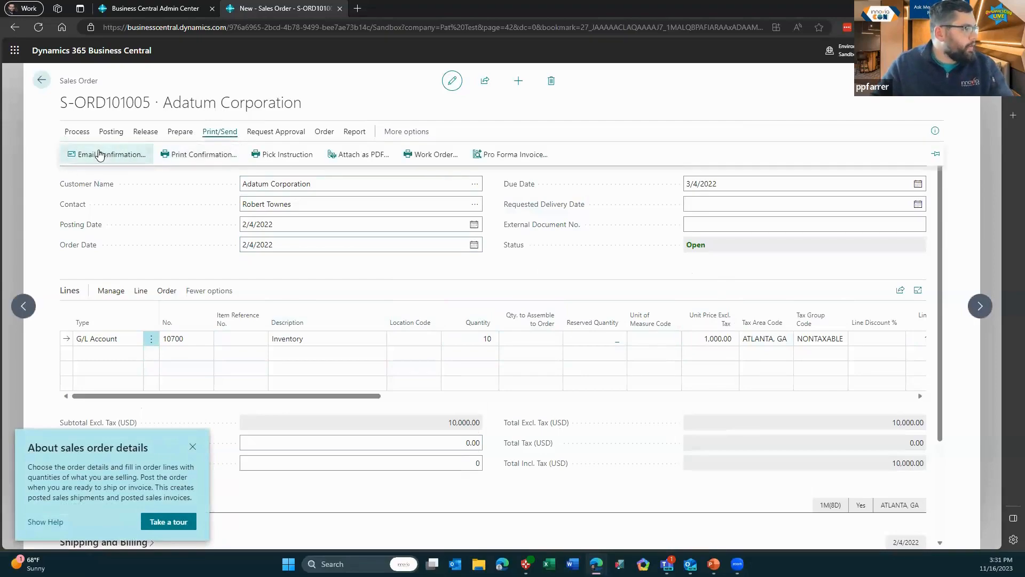
# Create an Email Confirmation for order S-ORD101005 and maximize the Edit email window
pyautogui.click(100, 155)
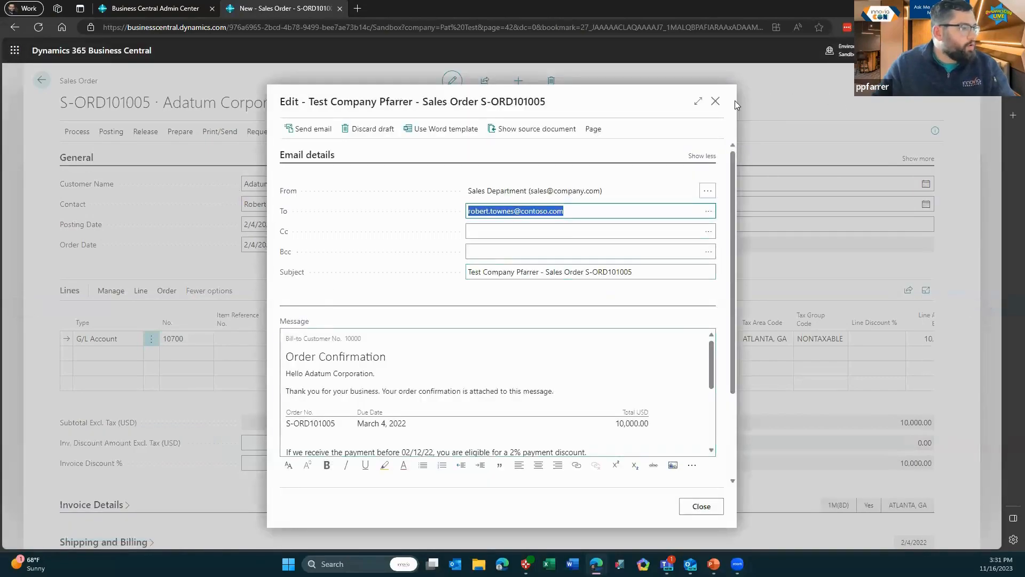
pyautogui.click(698, 102)
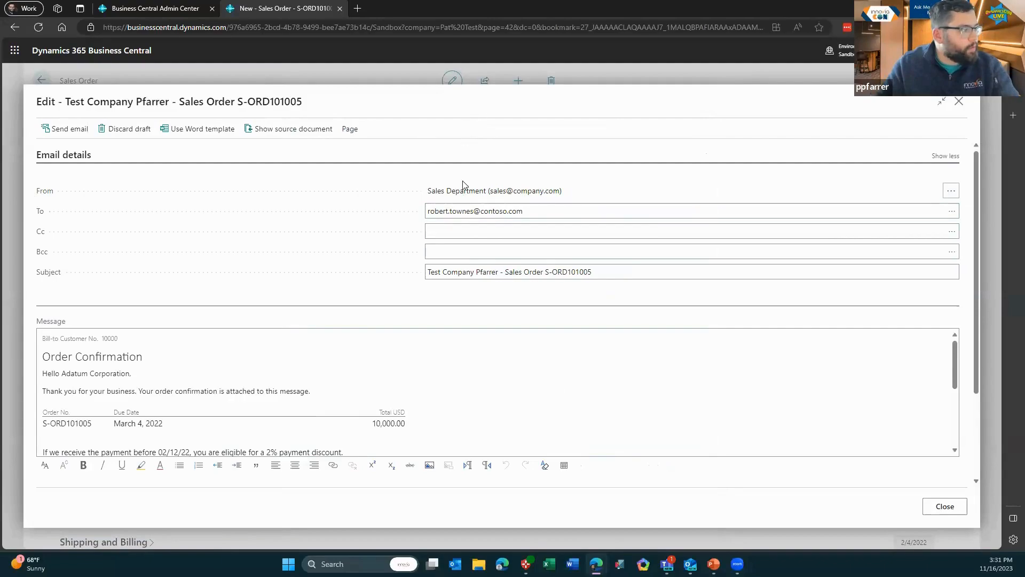
# Review the confirmation message and the attached Sales Order S-ORD101005.pdf, then close the email
pyautogui.moveTo(463, 184); pyautogui.dragTo(328, 250)
pyautogui.click(381, 234)
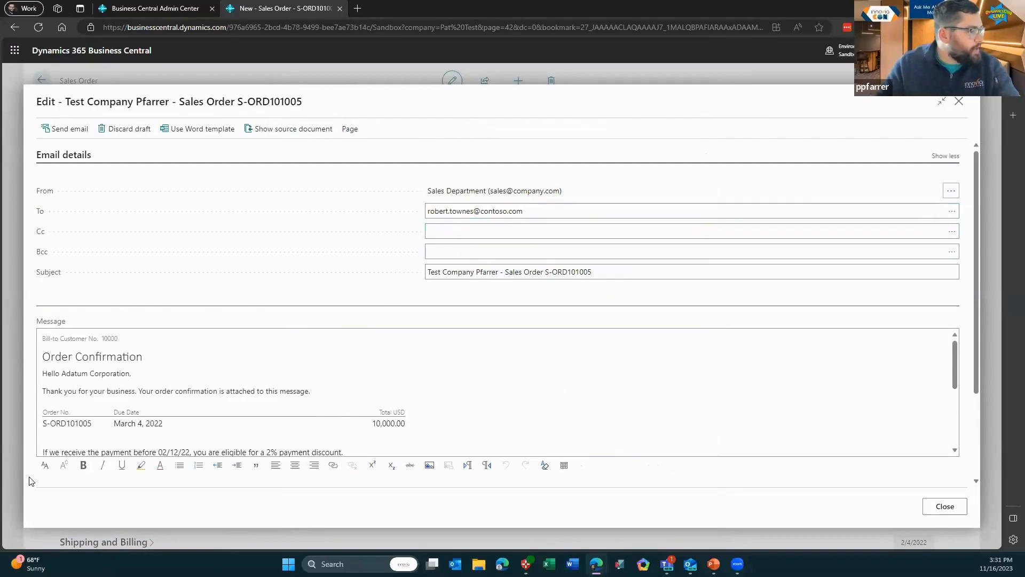
pyautogui.scroll(-1, 45, 342)
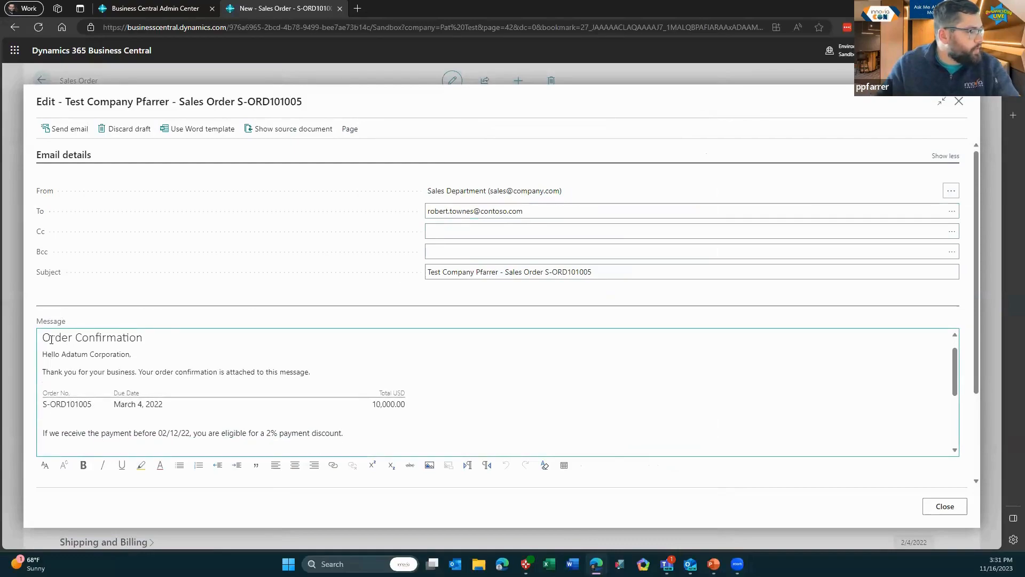
pyautogui.scroll(-4, 50, 343)
pyautogui.scroll(2, 49, 359)
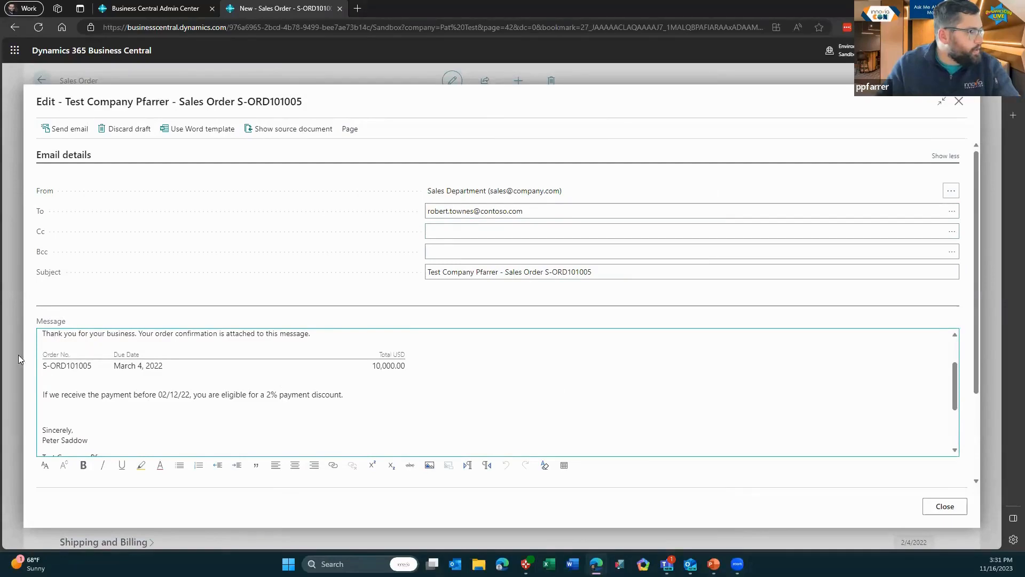
pyautogui.scroll(-5, 57, 365)
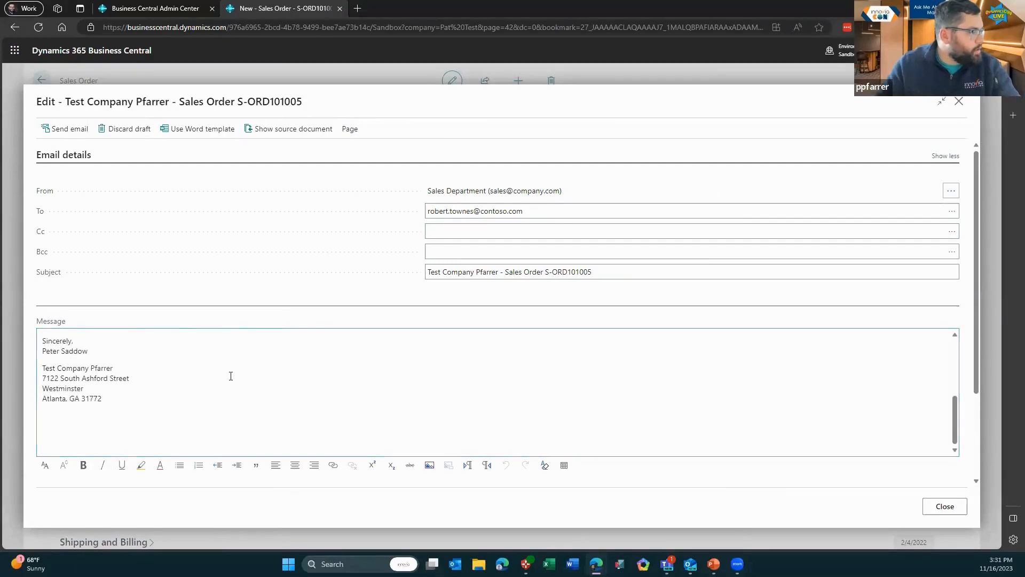
pyautogui.scroll(-3, 158, 473)
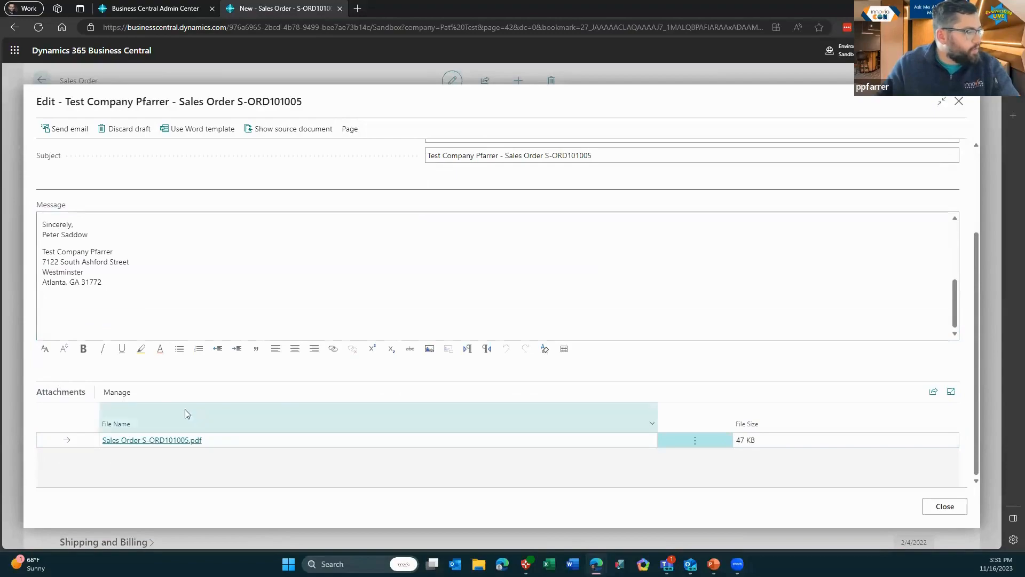
pyautogui.click(110, 394)
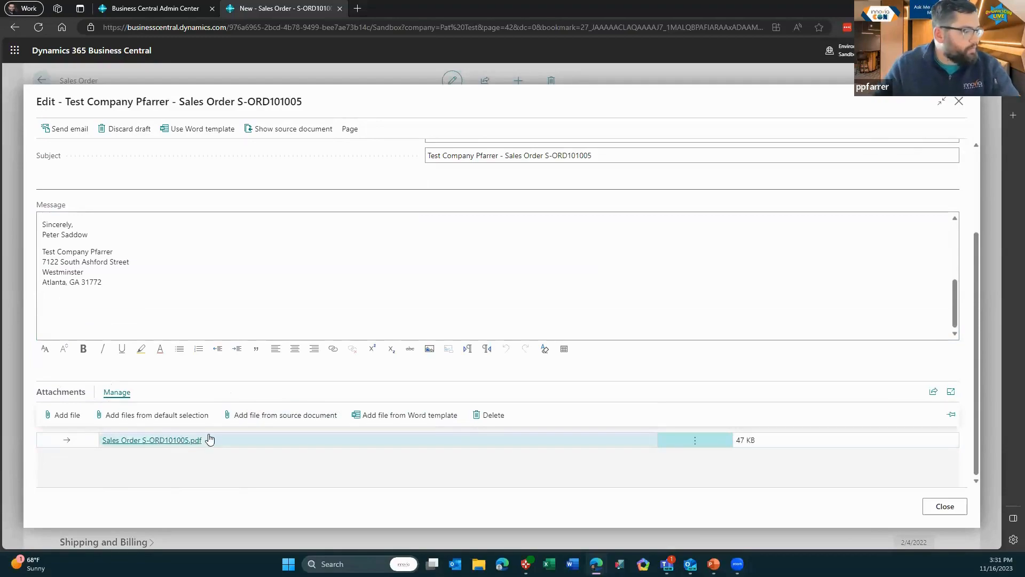
pyautogui.click(291, 421)
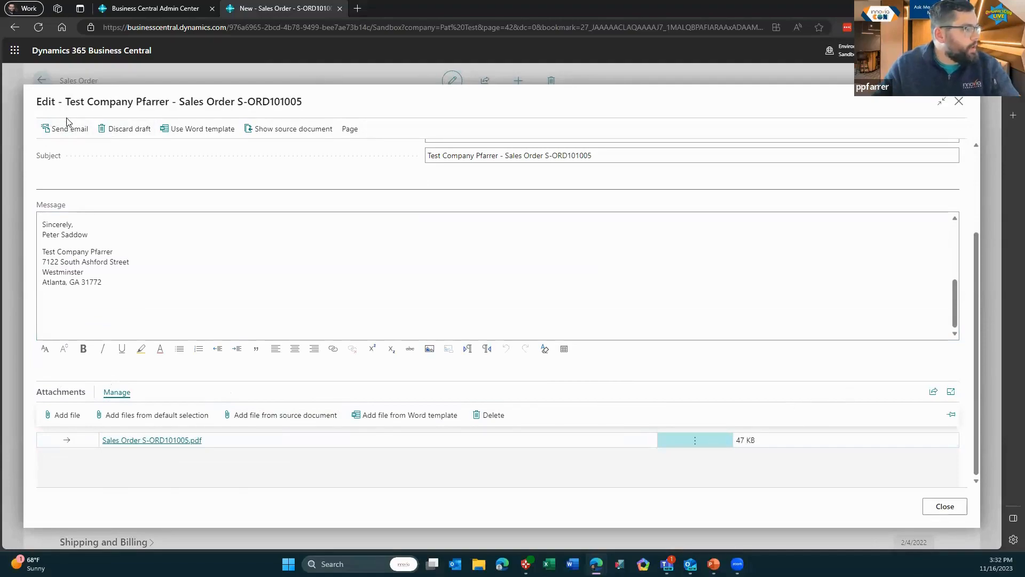
pyautogui.click(964, 105)
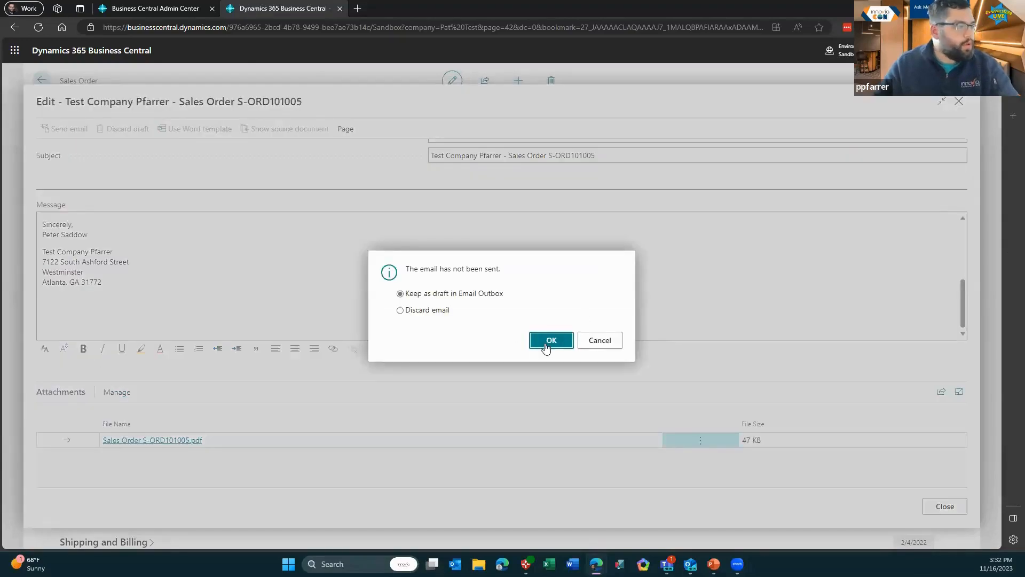
# Keep the unsent email as a draft in the Email Outbox and switch to PowerPoint
pyautogui.click(437, 314)
pyautogui.click(550, 342)
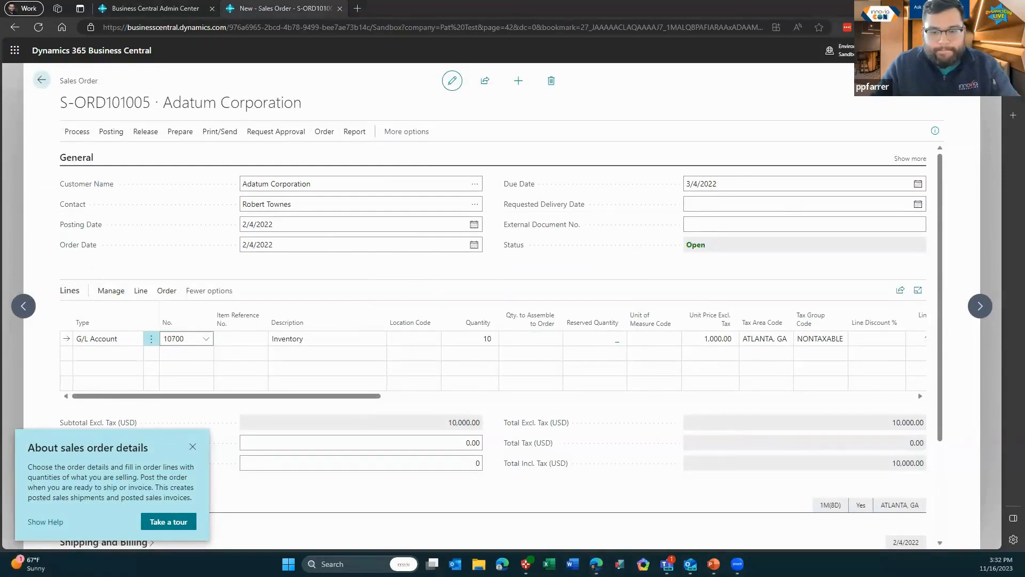
pyautogui.hotkey('alt', 'Tab')
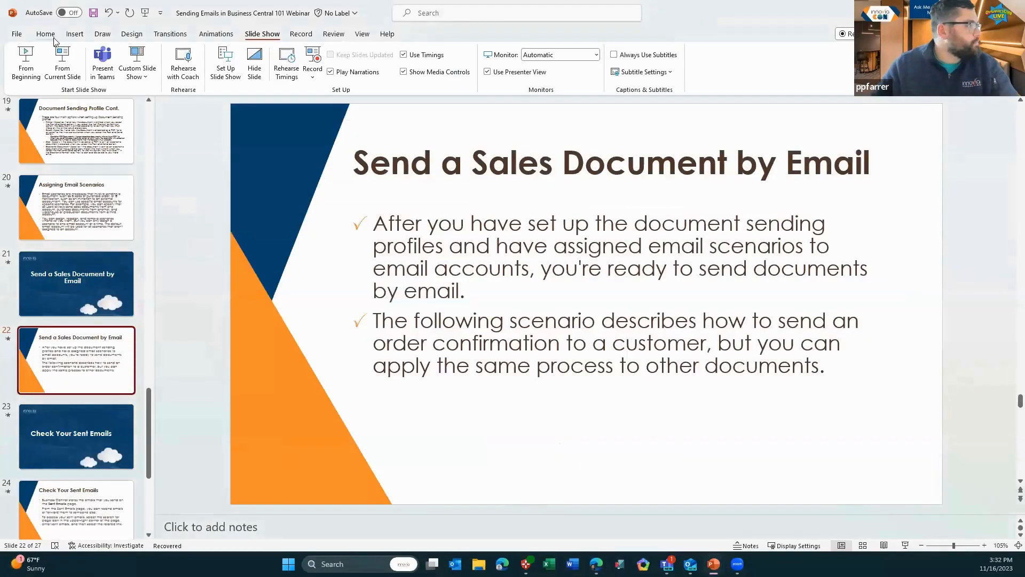
# Present from the current slide and advance two slides to 'Check Your Sent Emails'
pyautogui.click(57, 67)
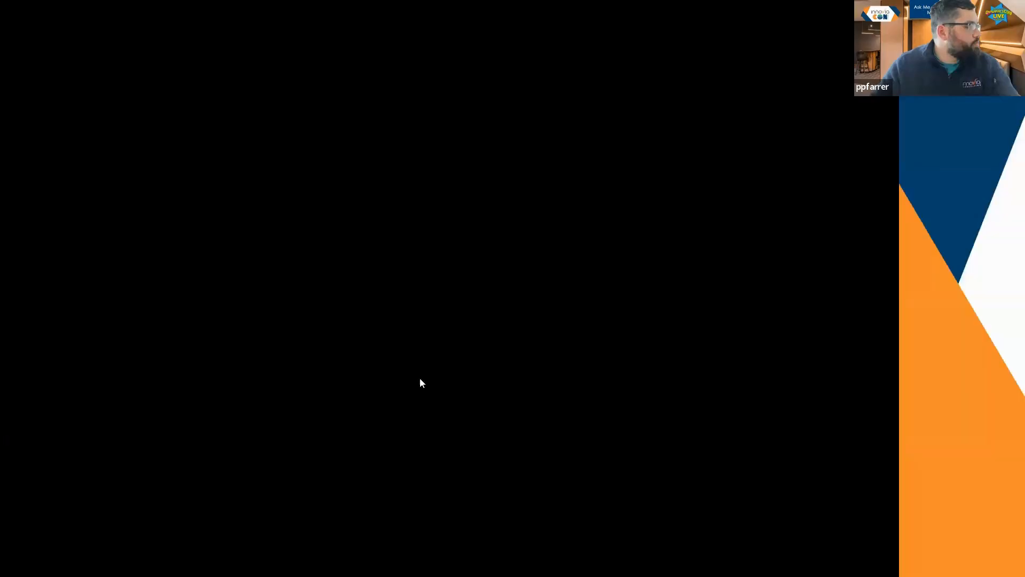
pyautogui.press('Right')
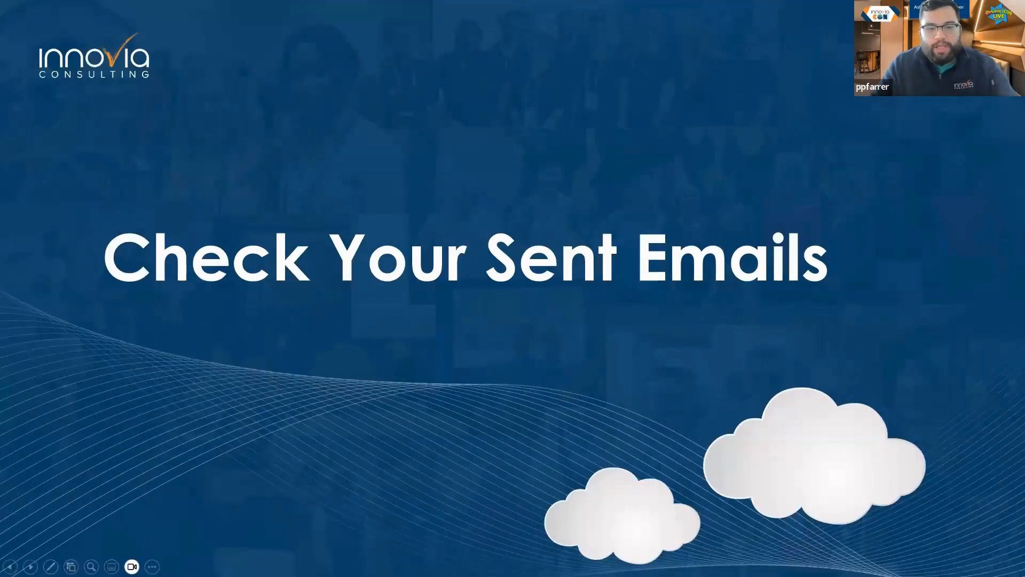
pyautogui.press('Right')
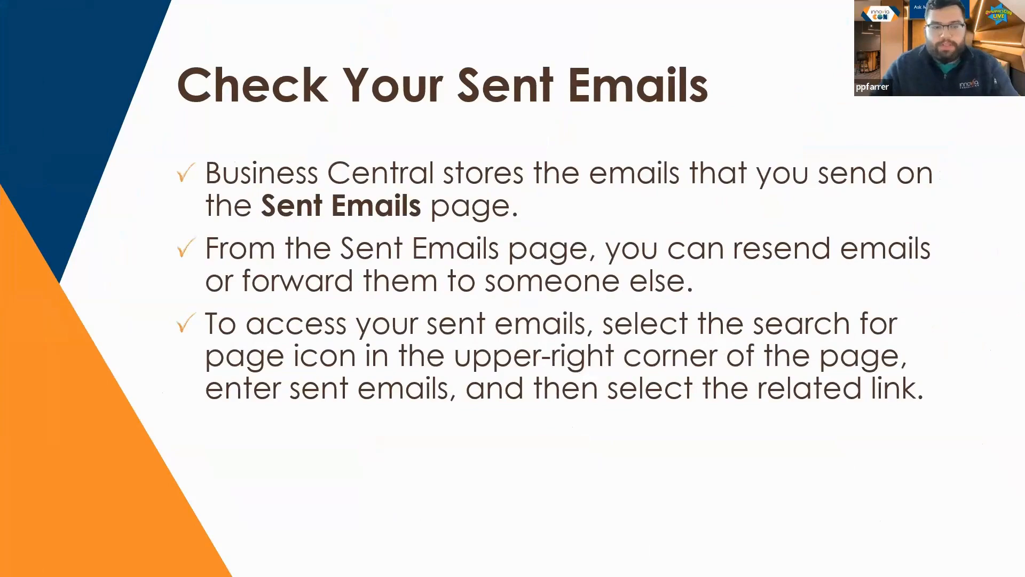